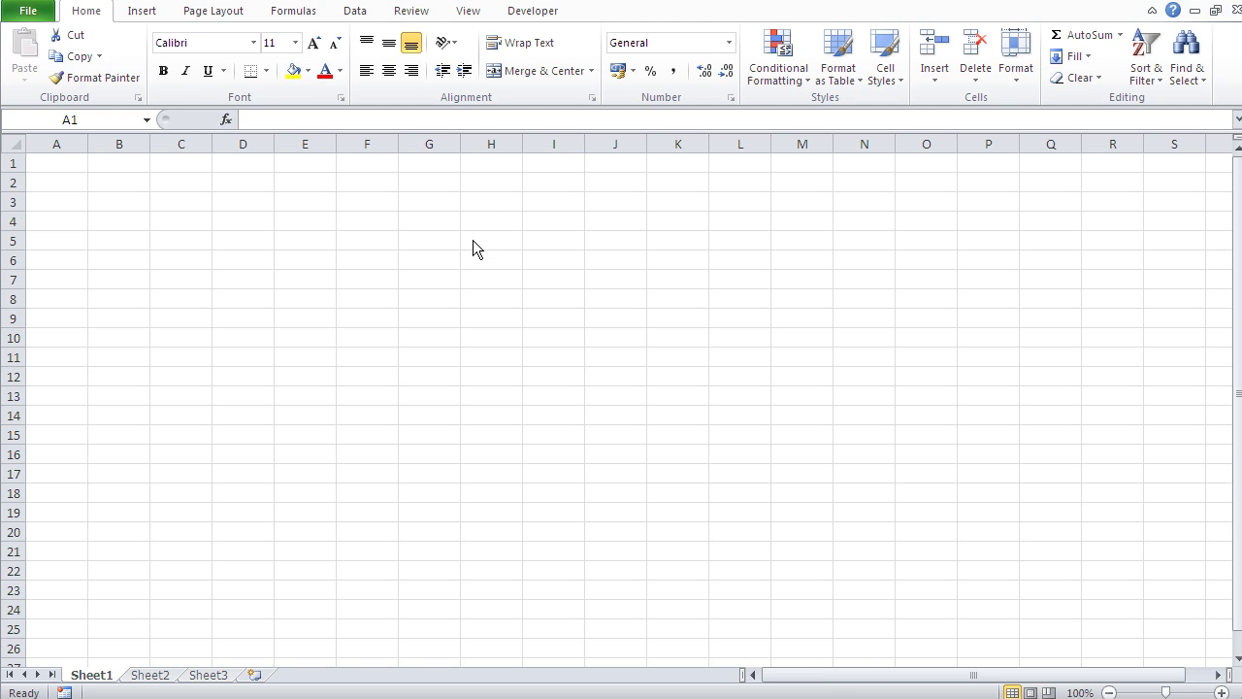
Enter Monday in G5 and AutoFill it down to G14, giving Monday through Wednesday.
click(424, 233)
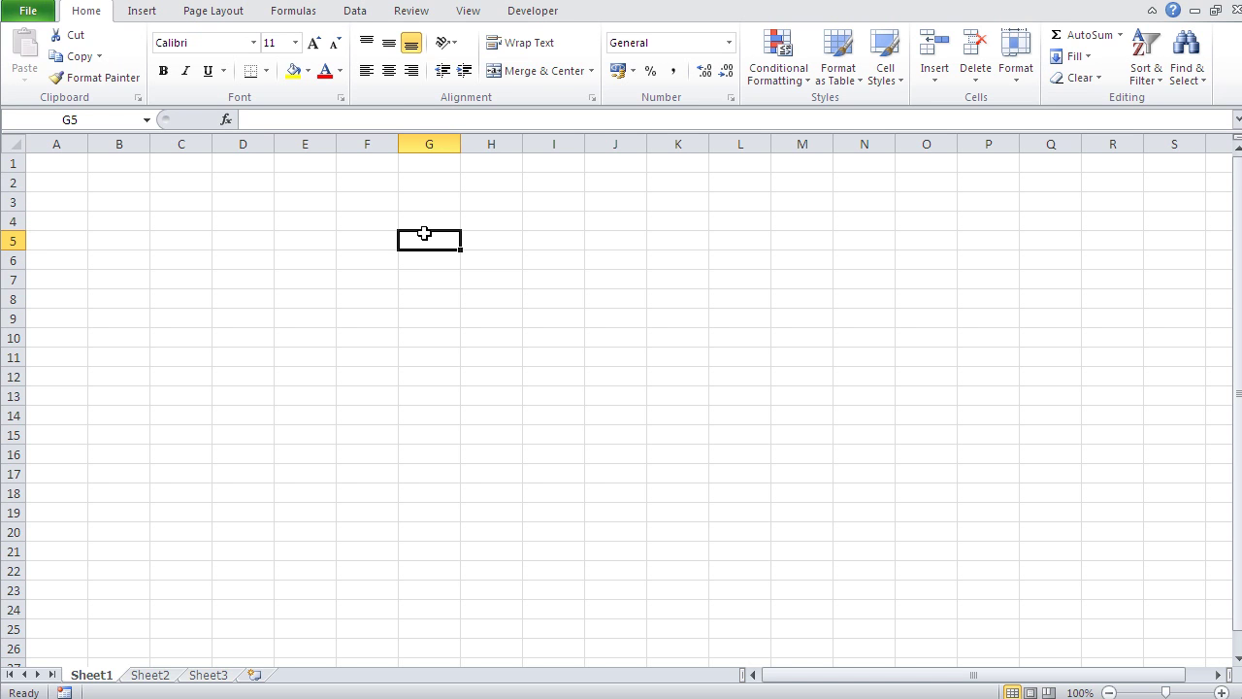
text(Monday)
key(Return)
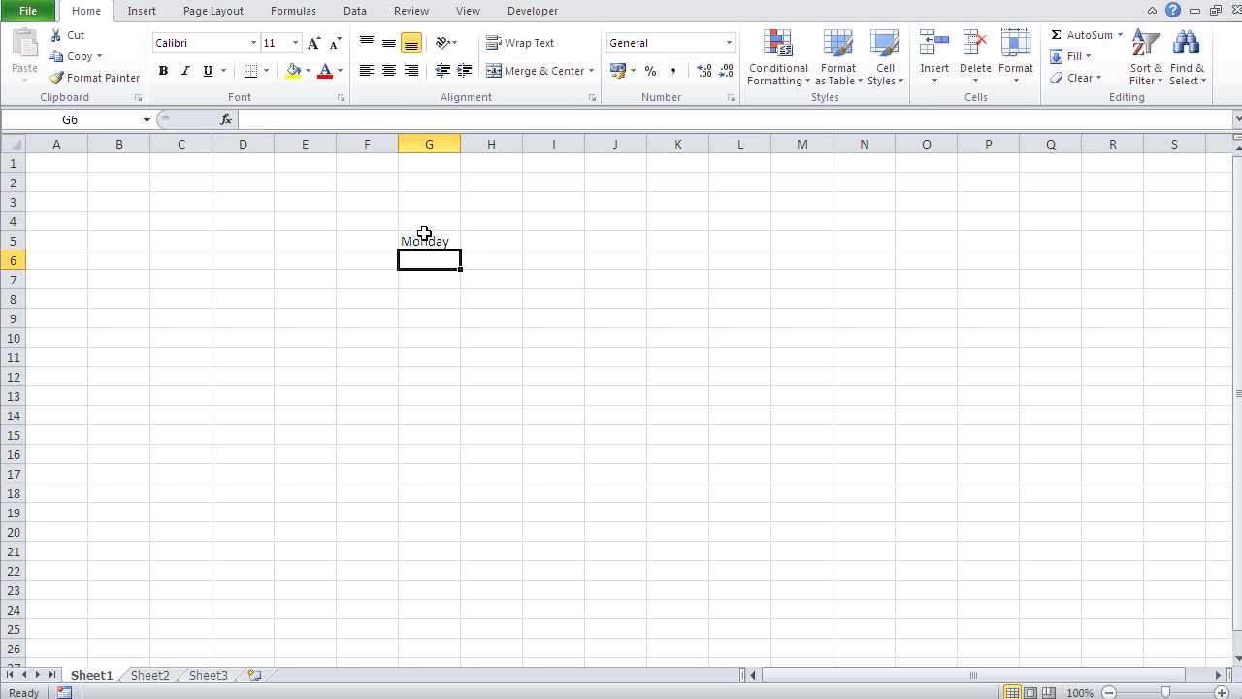
click(424, 242)
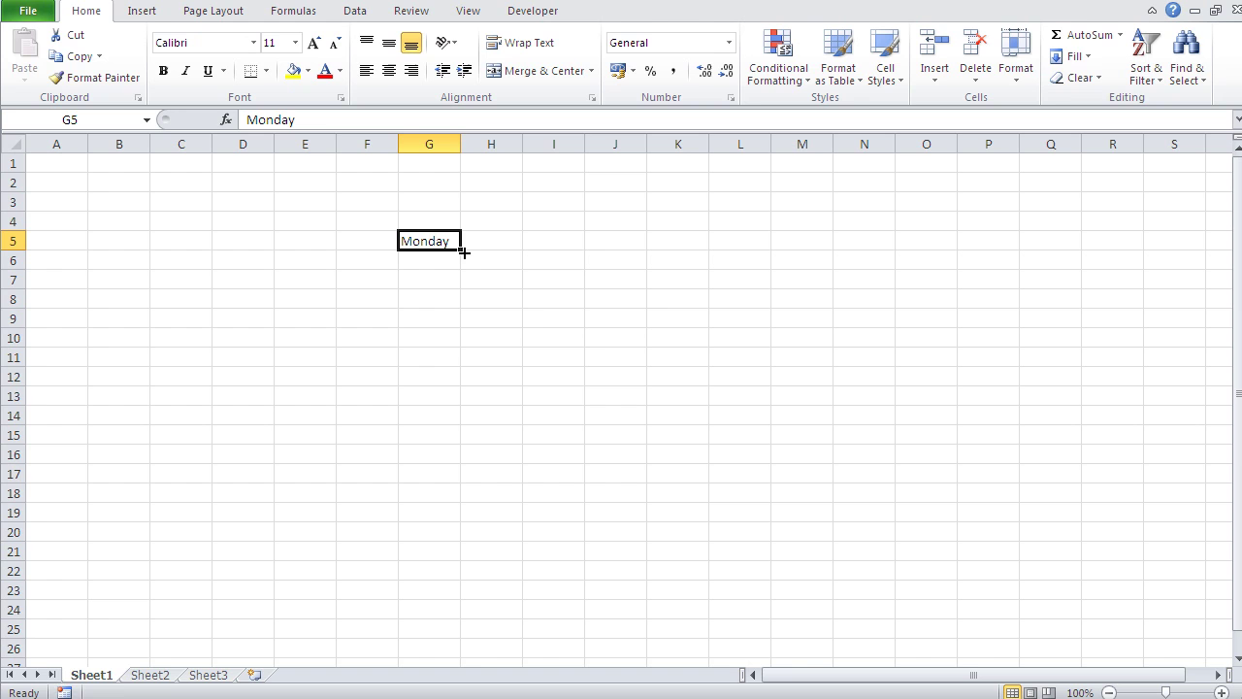
drag(463, 252, 466, 427)
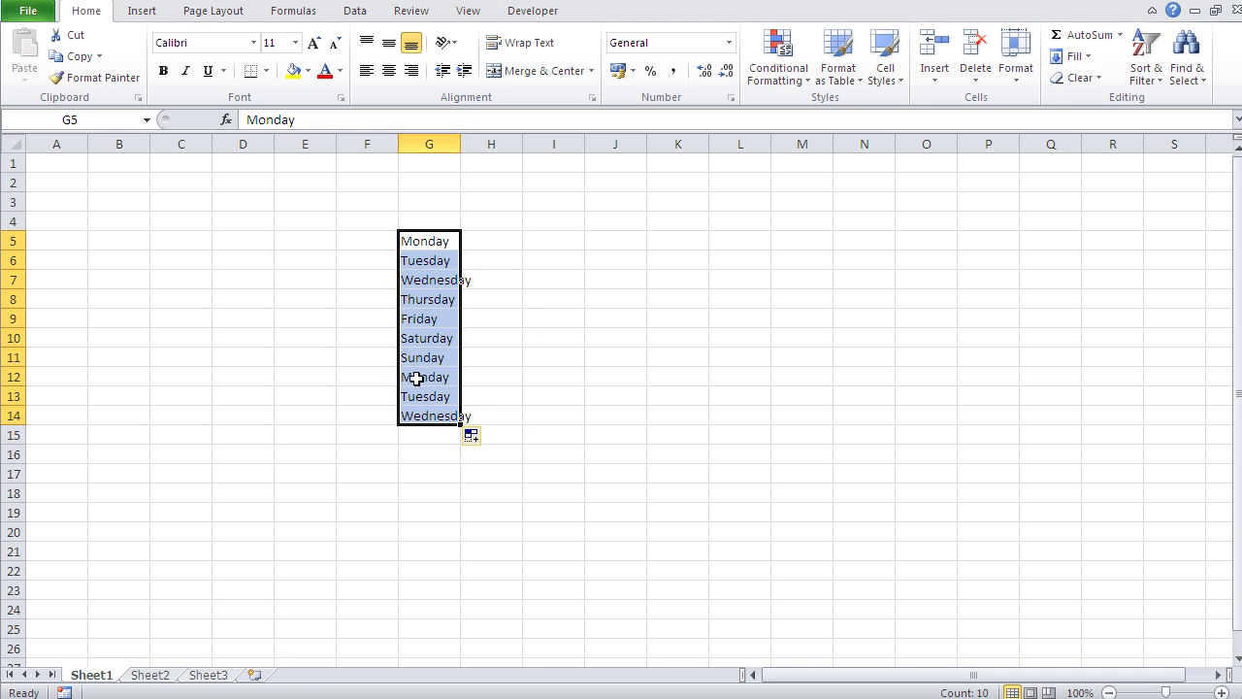
click(412, 359)
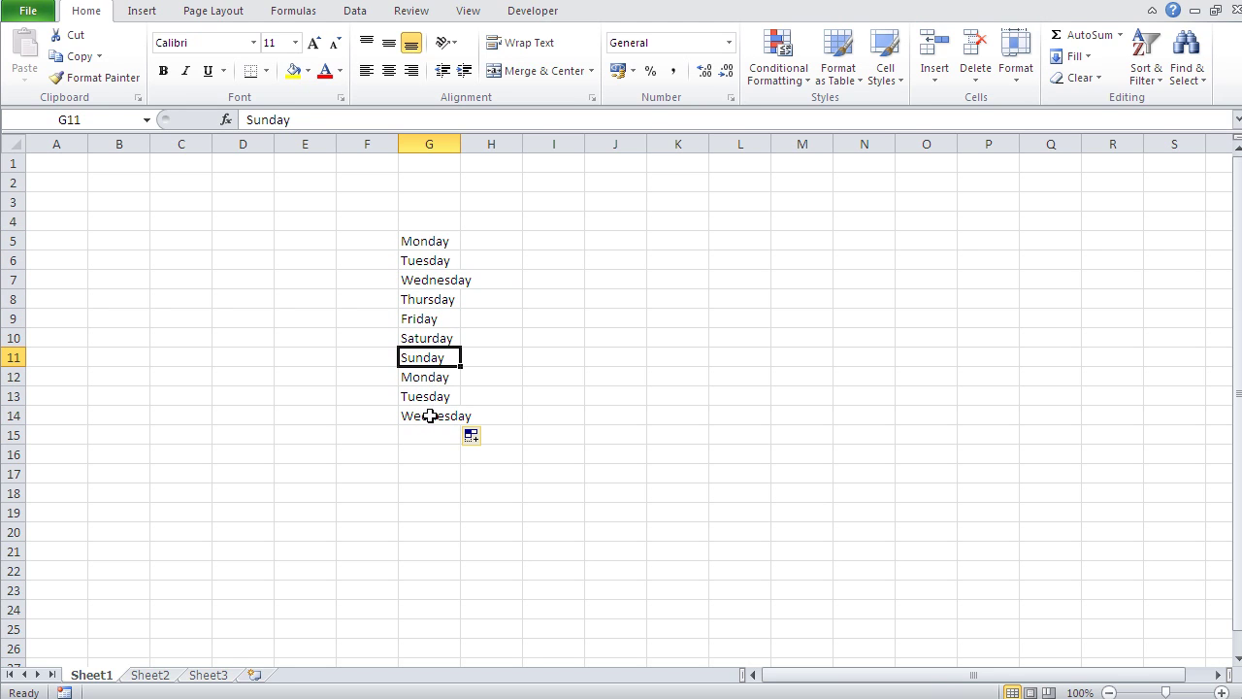
Enter January in J5 and fill the month series down to J15.
click(598, 248)
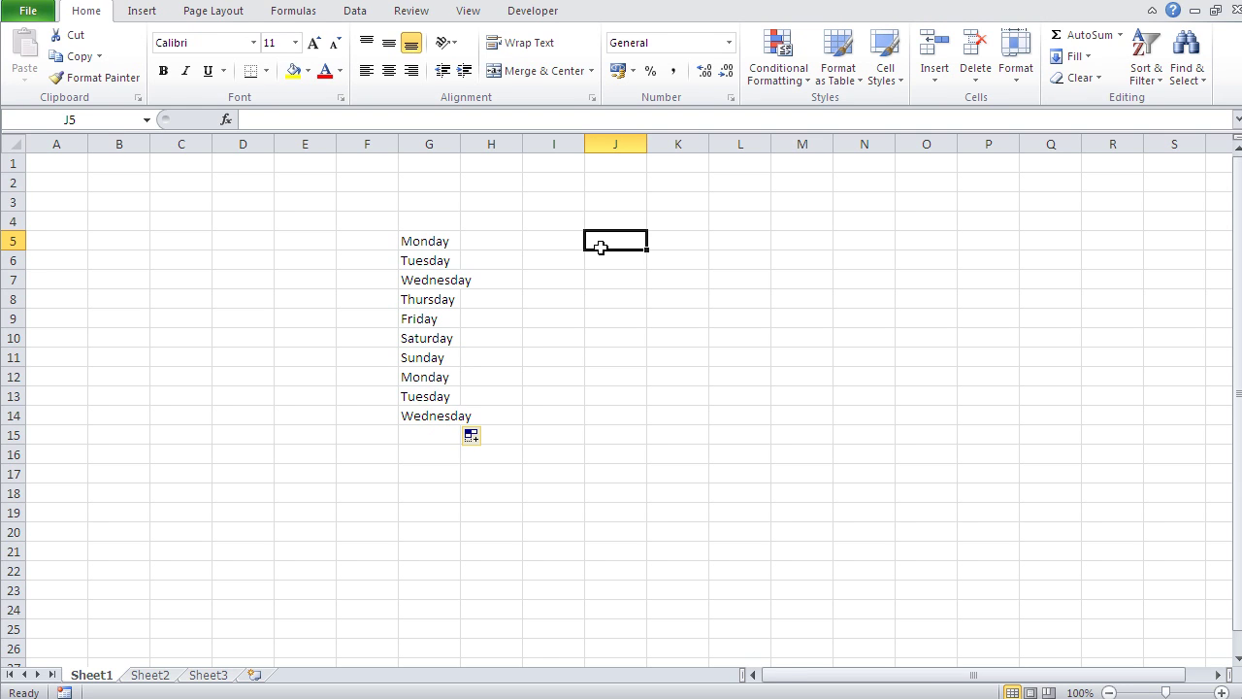
text(Jnaur)
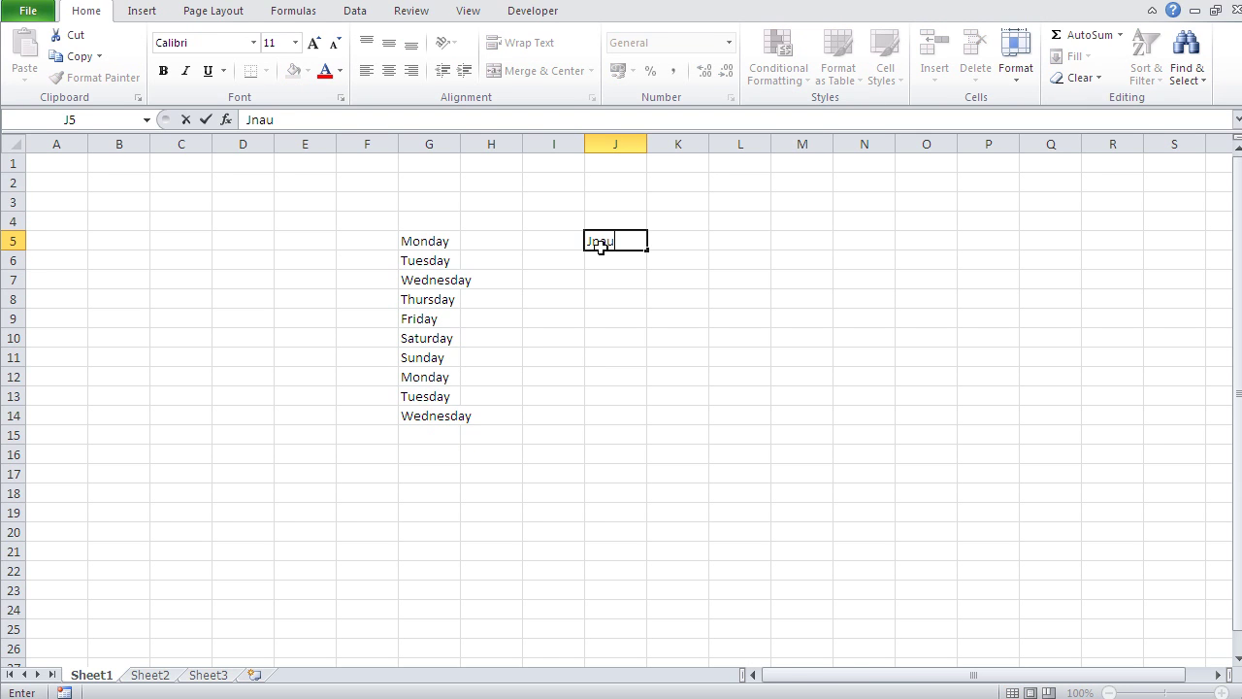
key(BackSpace)
key(BackSpace)
key(BackSpace)
key(BackSpace)
text(anuary)
key(Return)
click(616, 242)
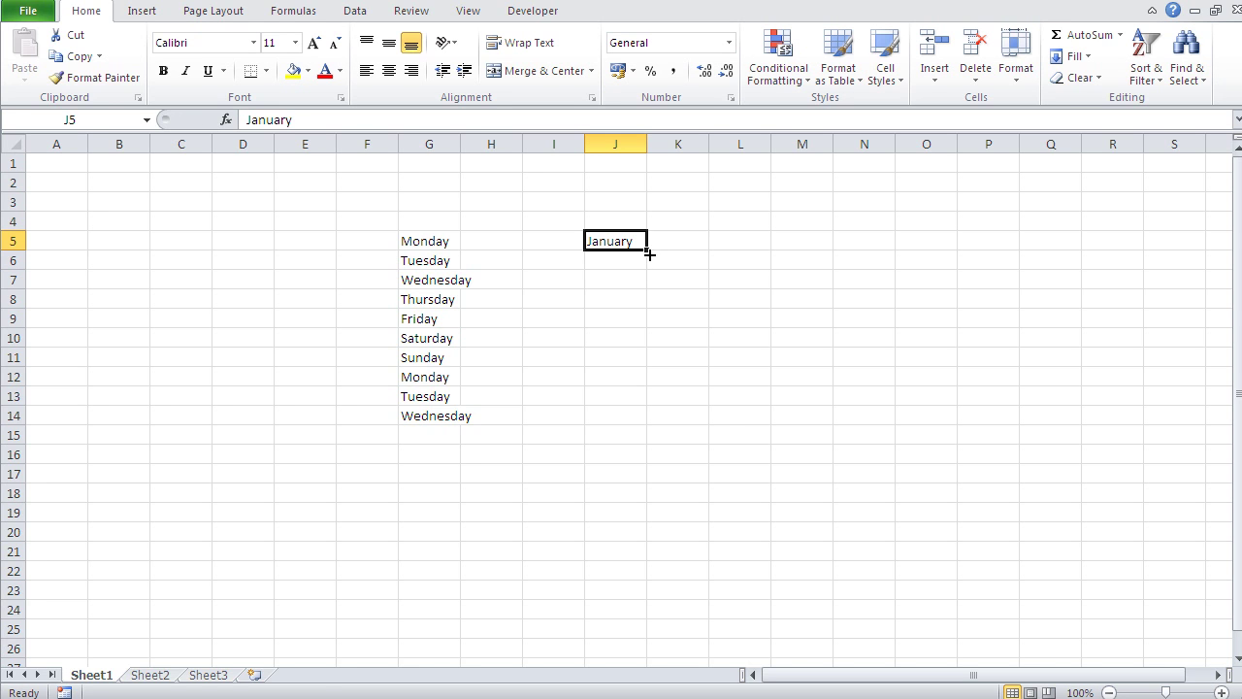
drag(646, 250, 642, 442)
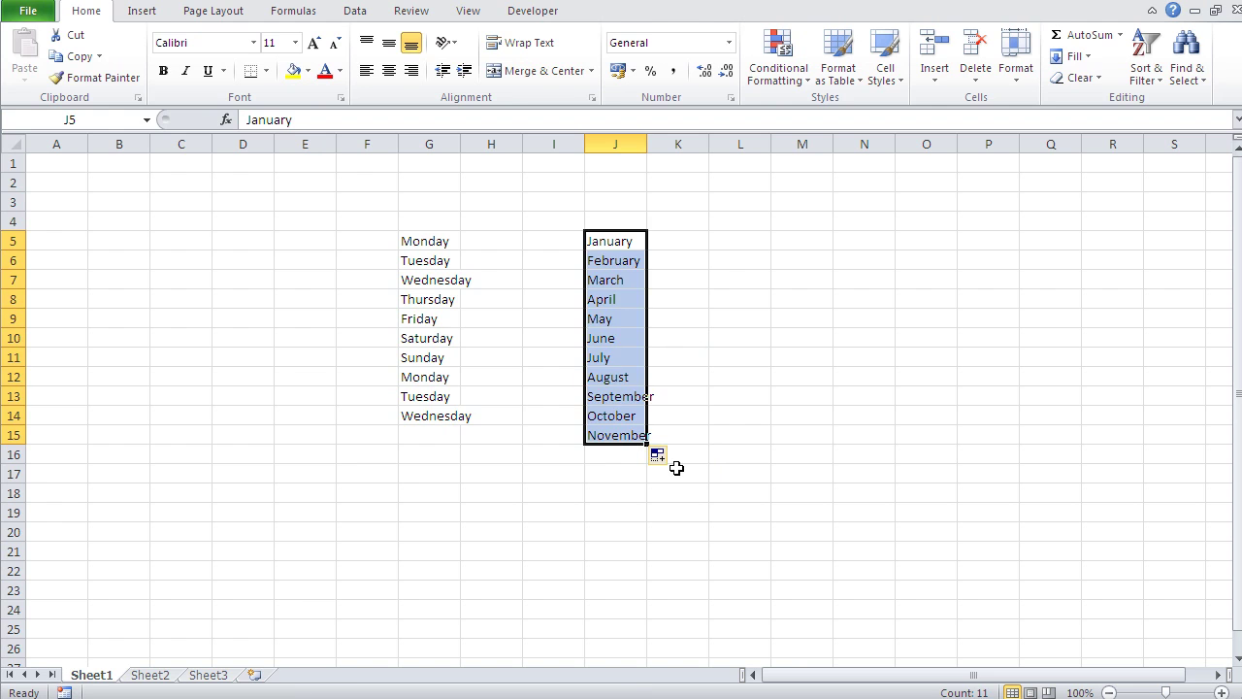
Enter June in L7 and fill the months down to L17, ending at April.
click(720, 281)
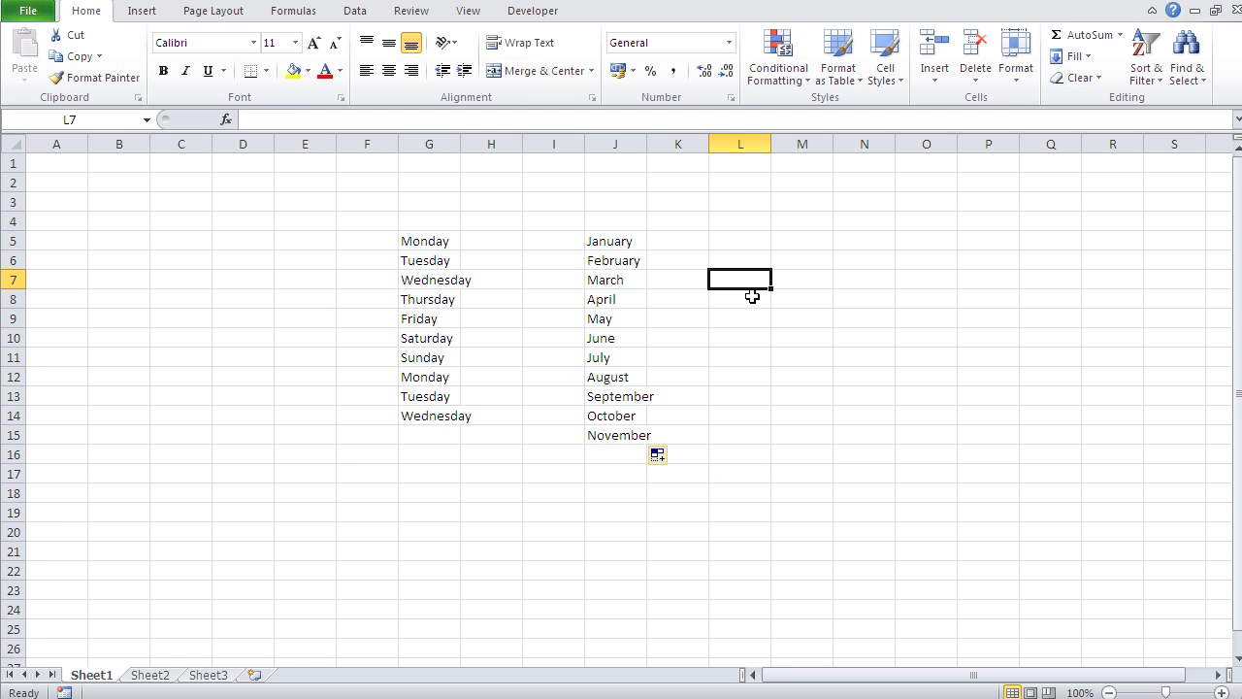
text(June)
key(Return)
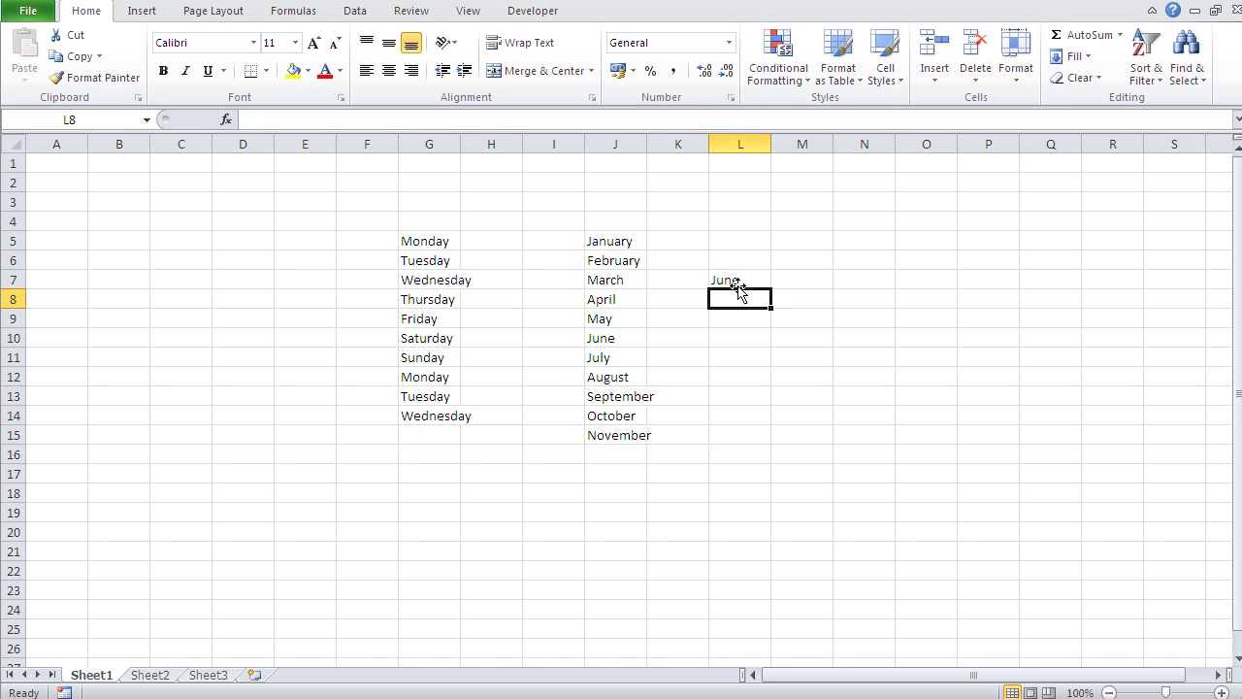
click(738, 281)
drag(772, 289, 750, 470)
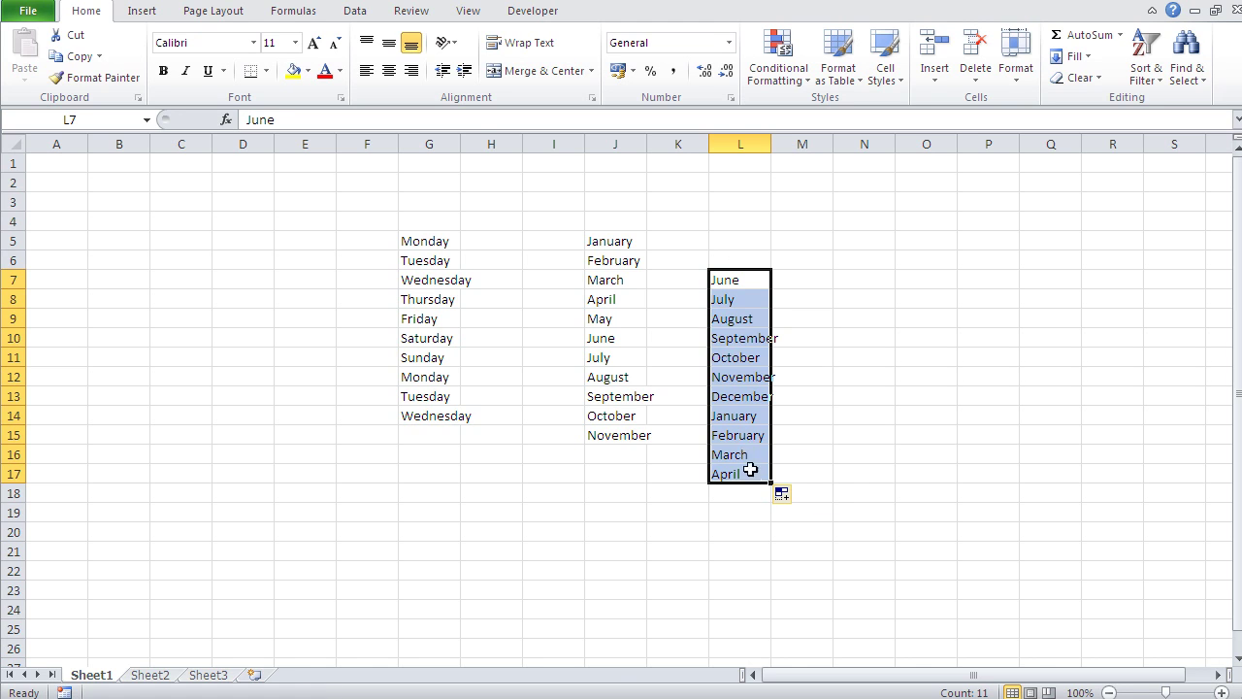
click(809, 449)
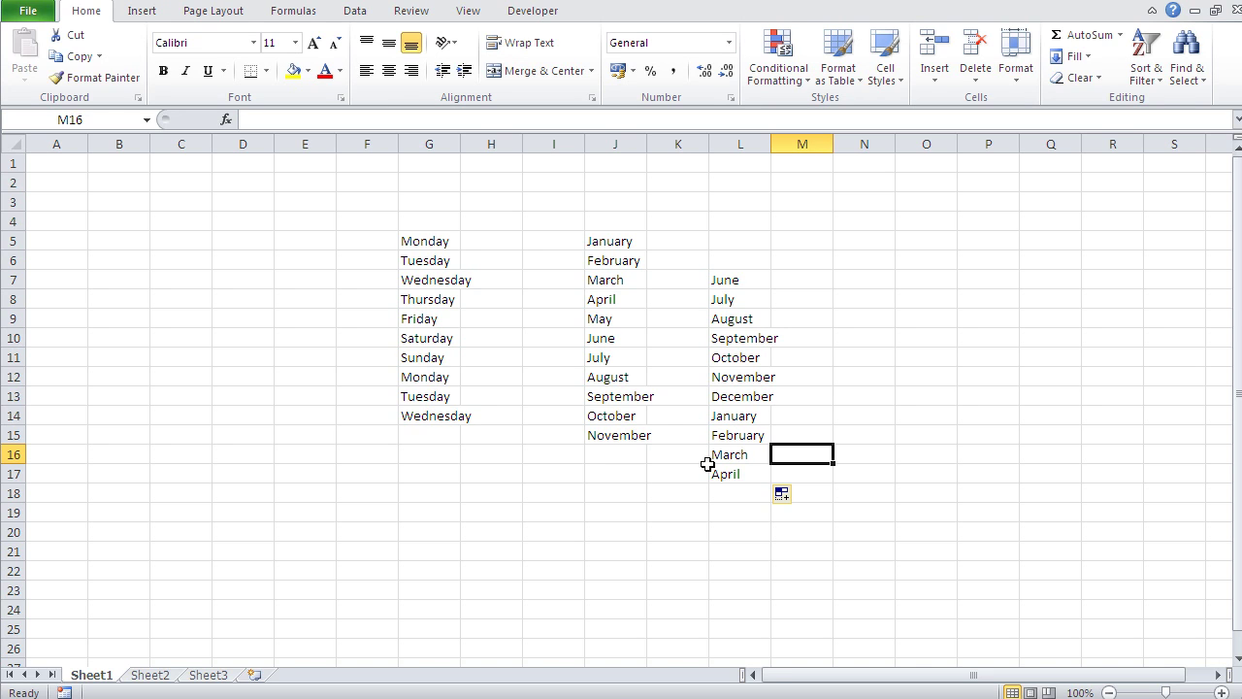
Enter lundi in N6 and drag it down to N15, where it simply repeats.
click(842, 264)
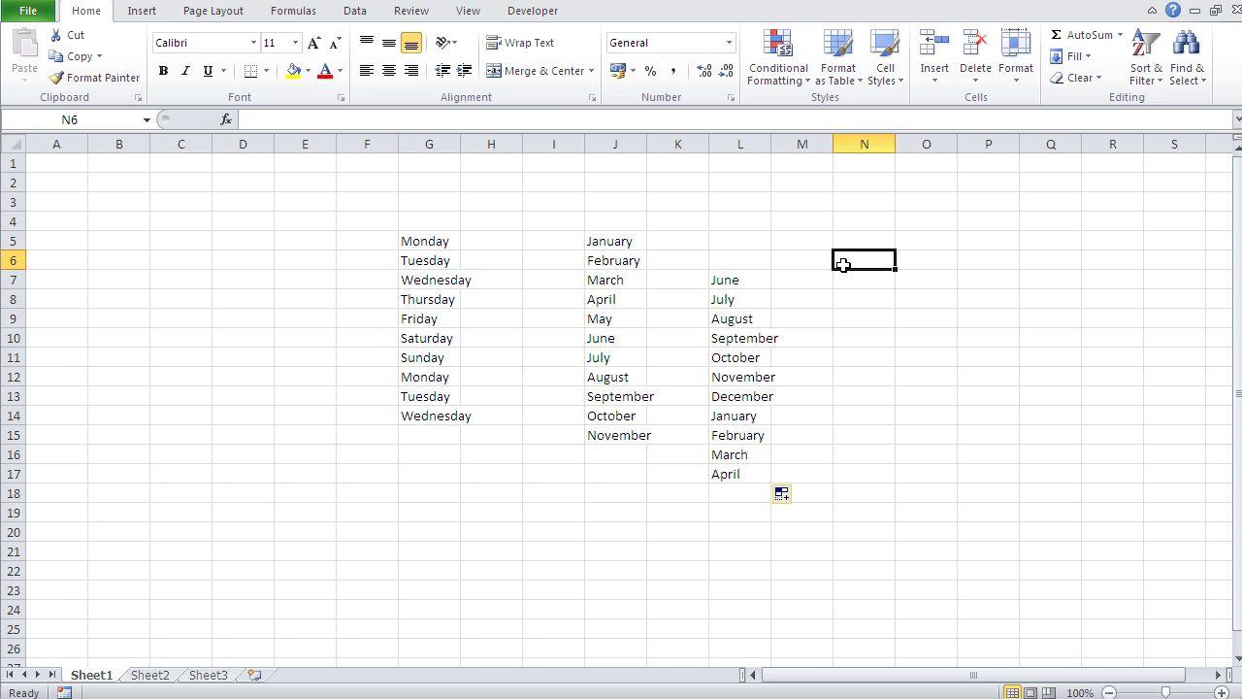
text(lundi)
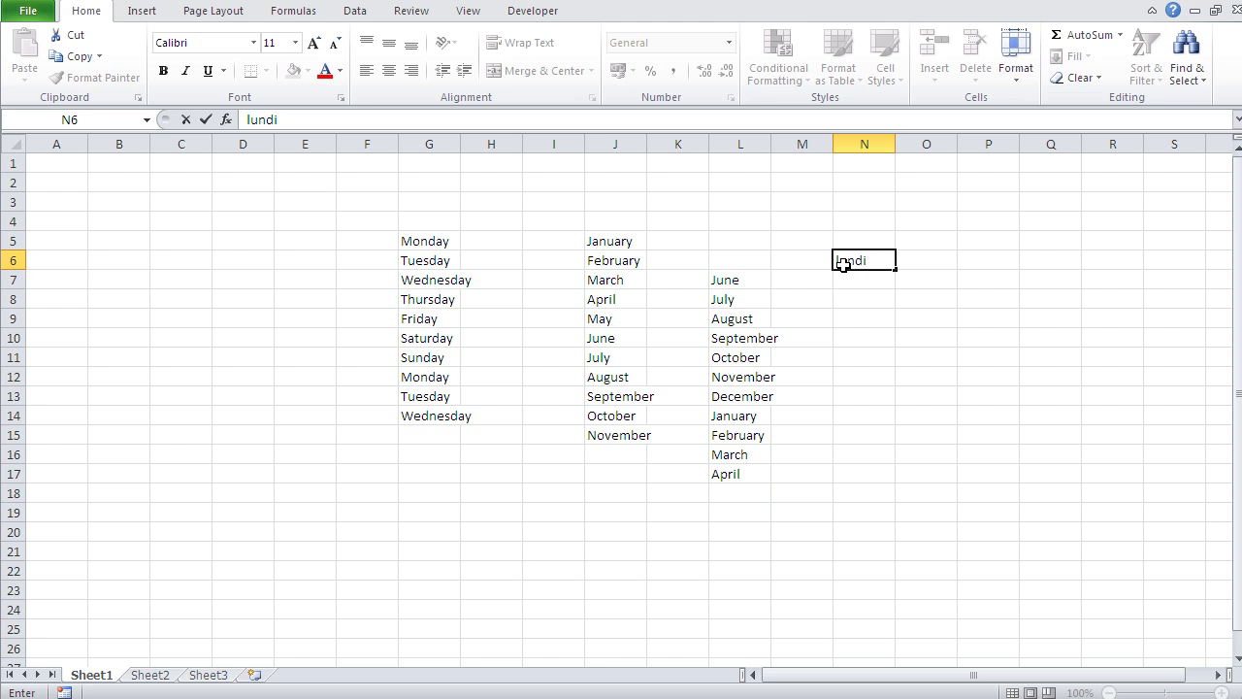
key(Return)
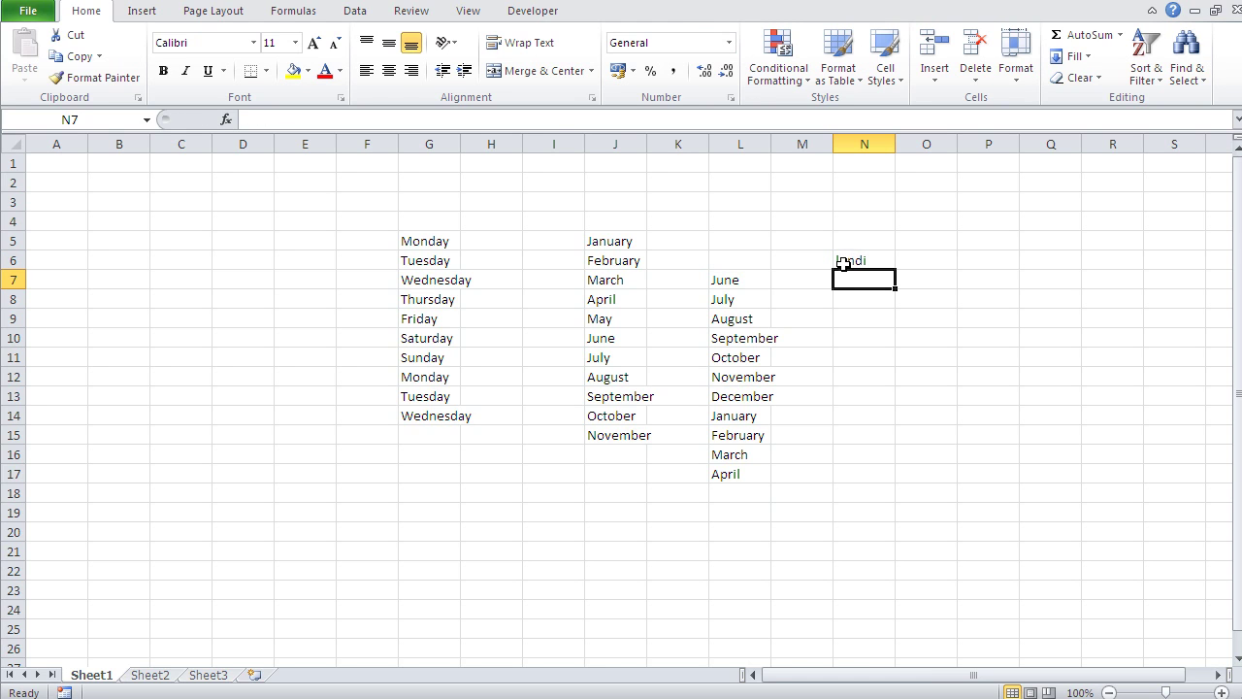
click(844, 260)
drag(893, 271, 887, 449)
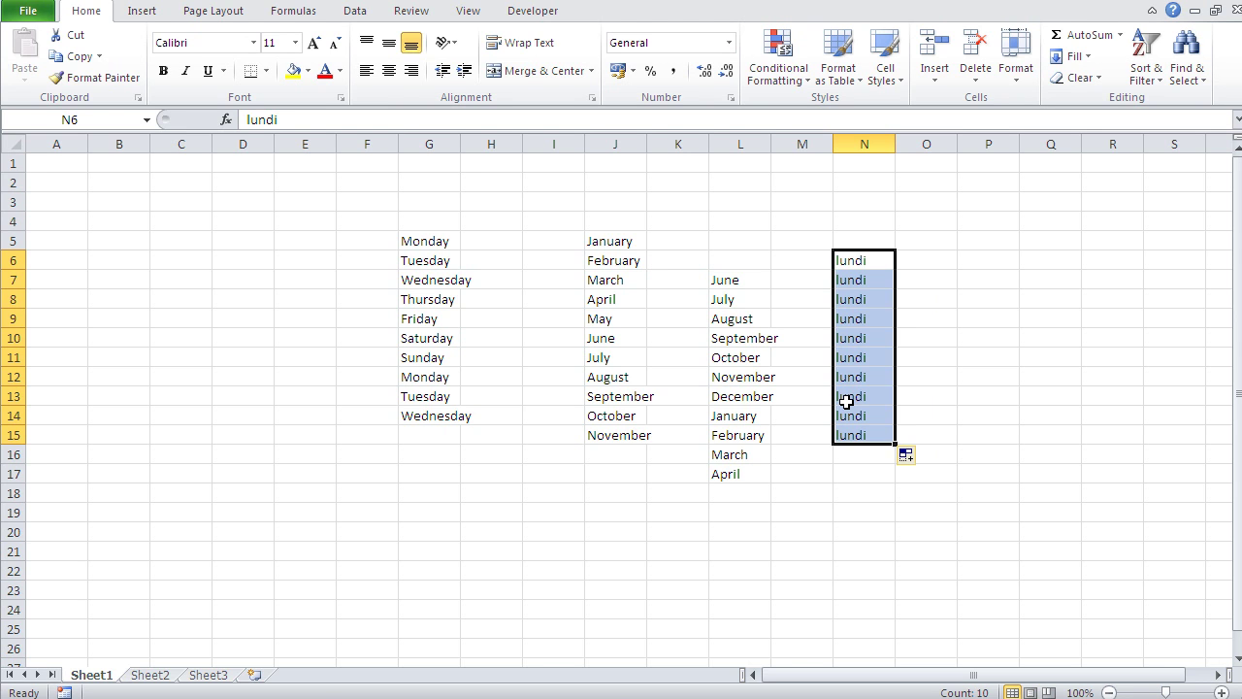
click(761, 239)
Open the File backstage view of Book1.
click(29, 12)
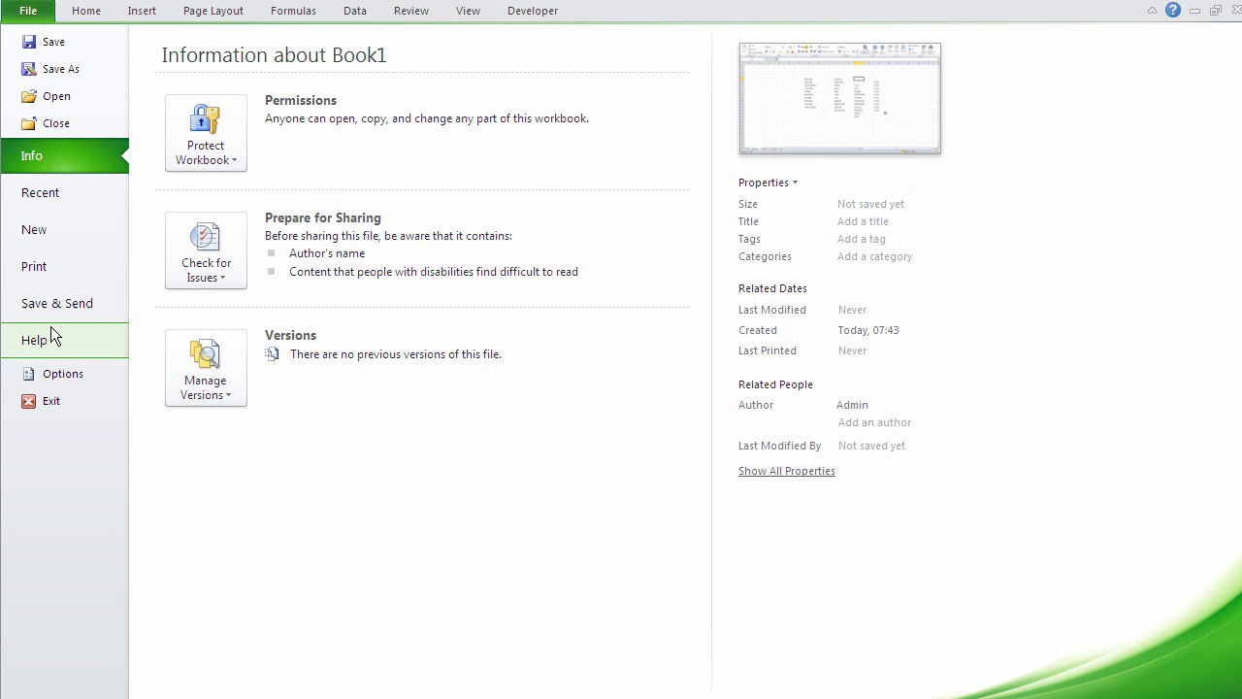
Open Excel Options, go to Advanced and launch Edit Custom Lists.
click(55, 376)
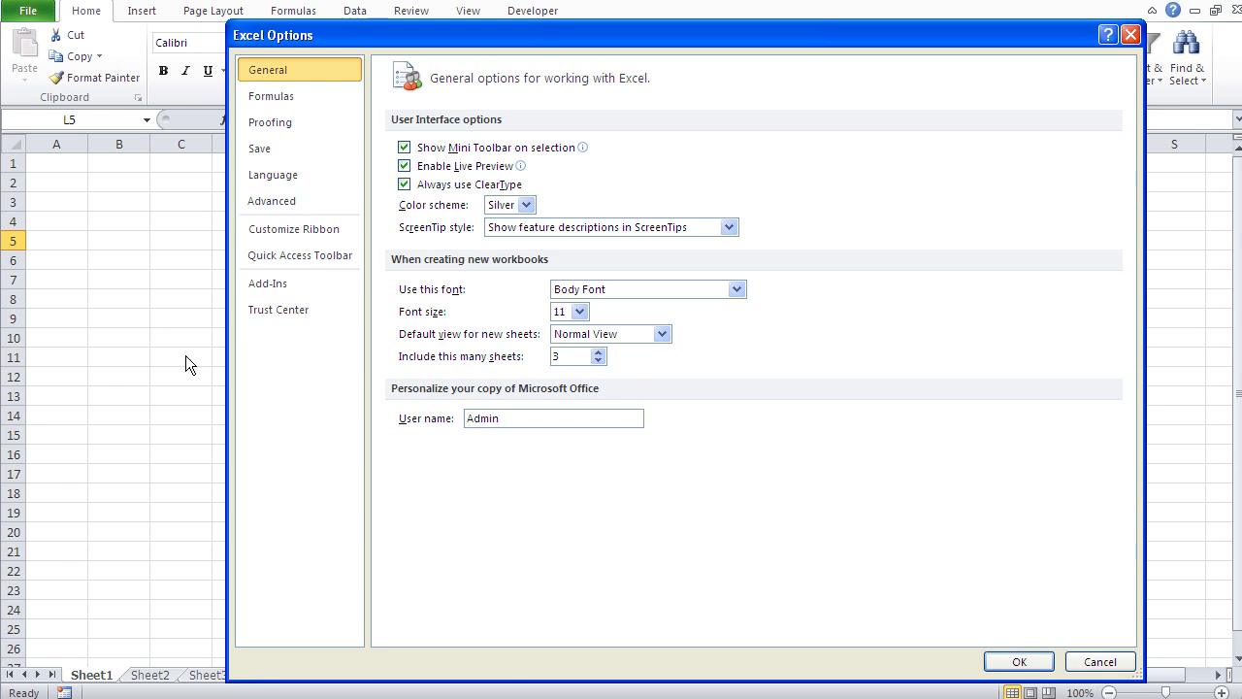
click(277, 201)
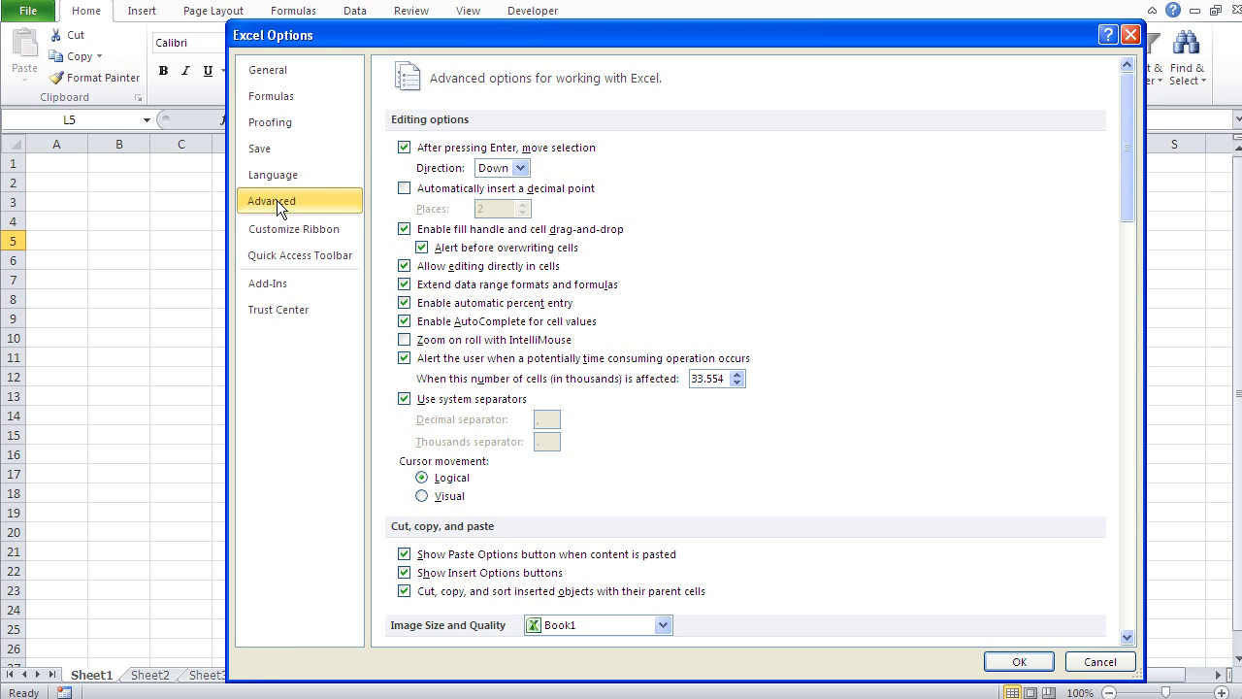
drag(1131, 149, 1127, 556)
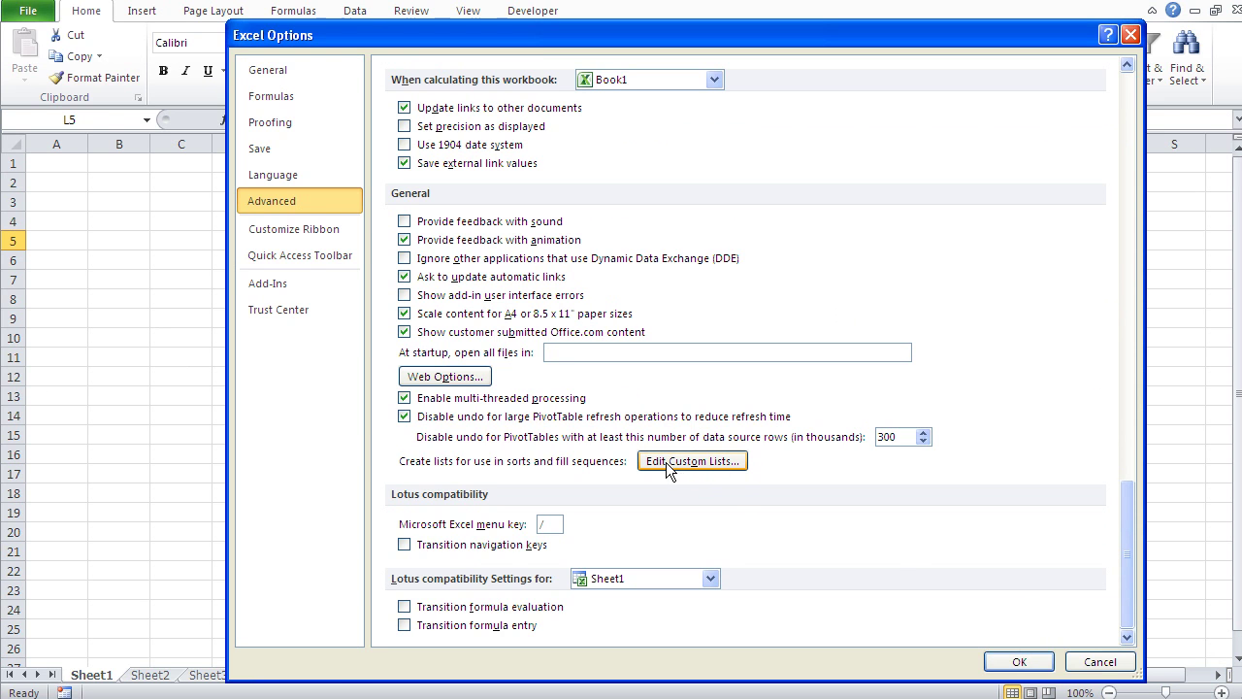
click(710, 463)
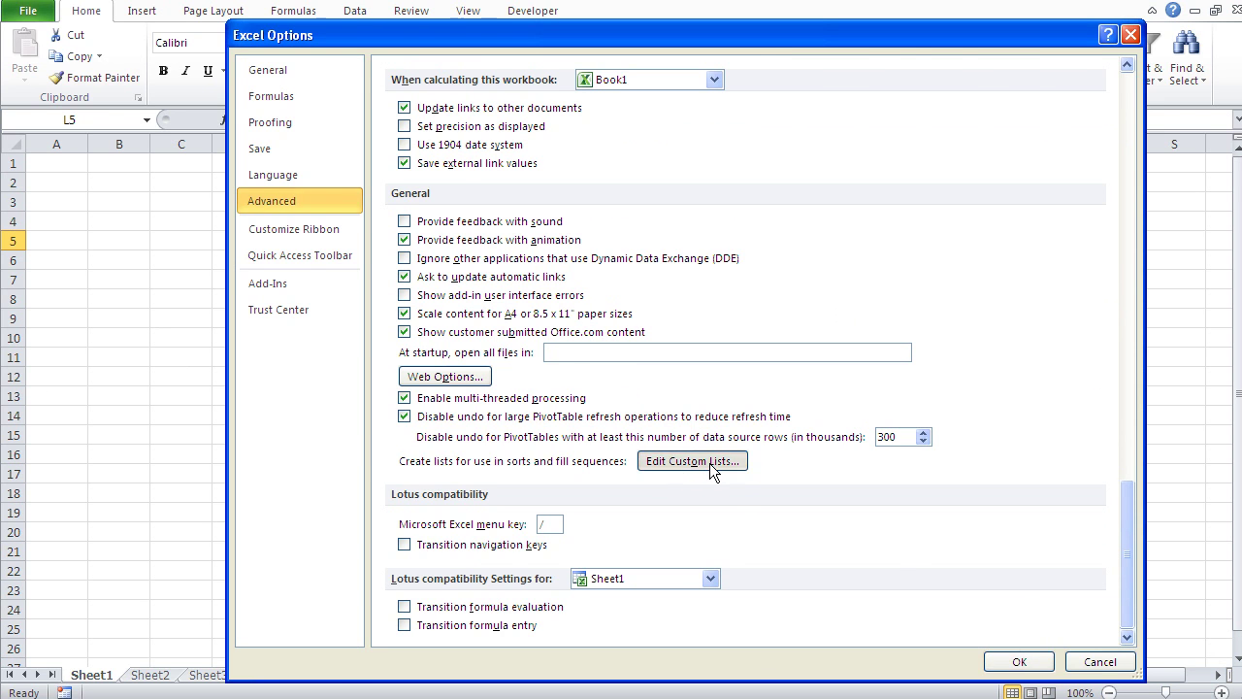
Reposition the Custom Lists window to uncover the month and lundi cells on the sheet.
drag(654, 184, 608, 182)
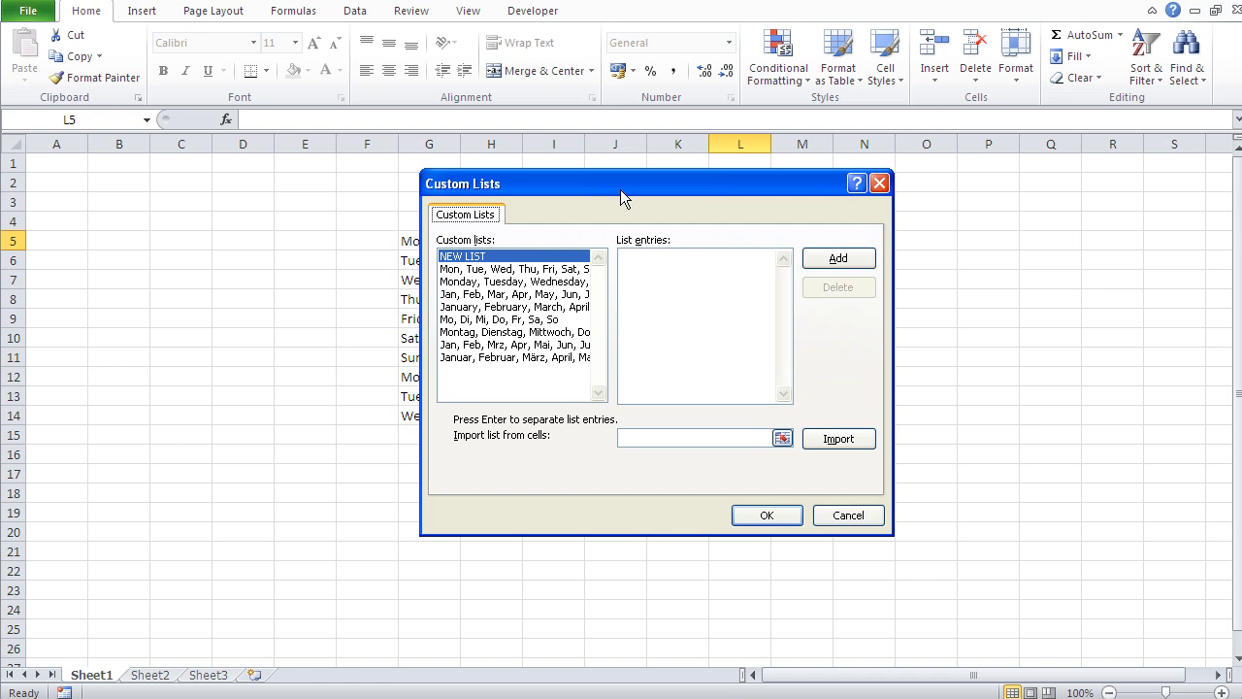
drag(598, 189, 730, 116)
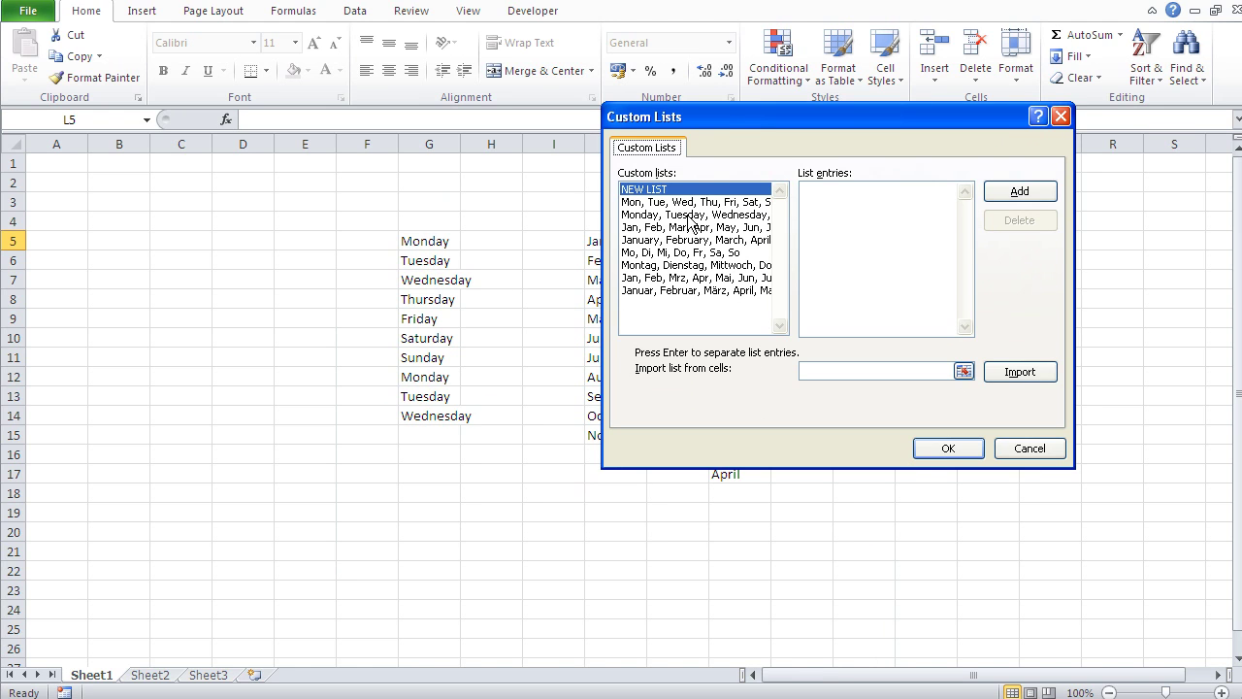
drag(720, 124, 861, 100)
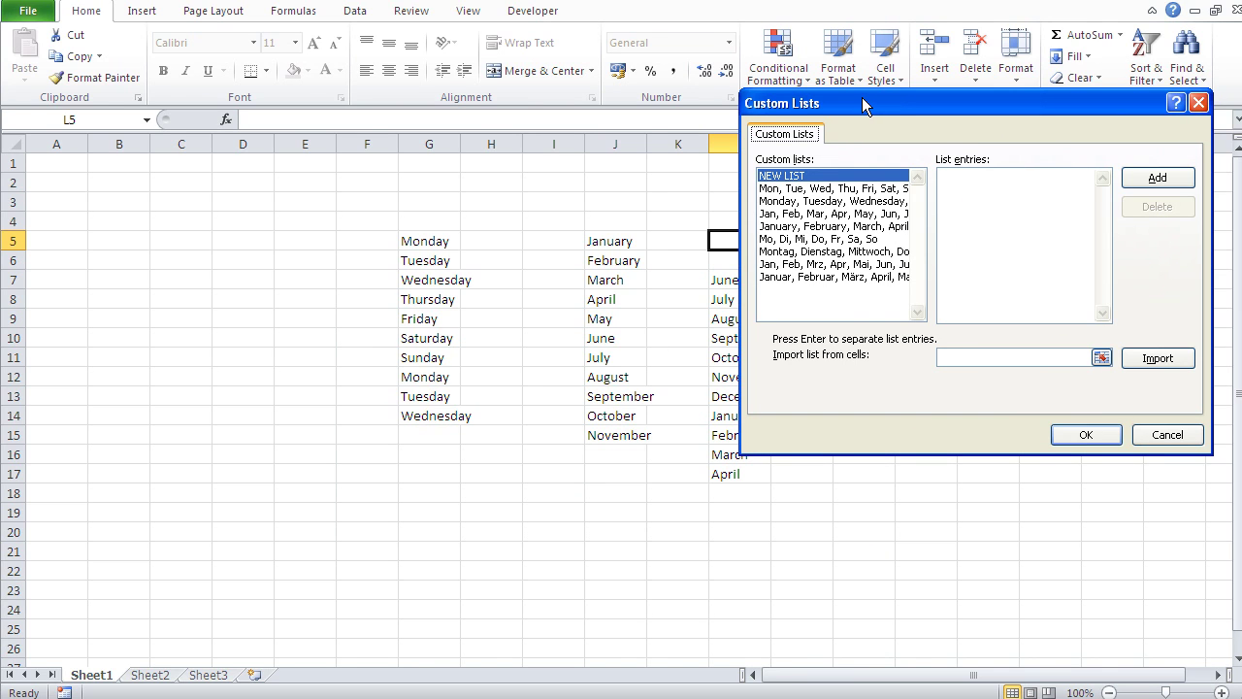
drag(860, 98, 809, 100)
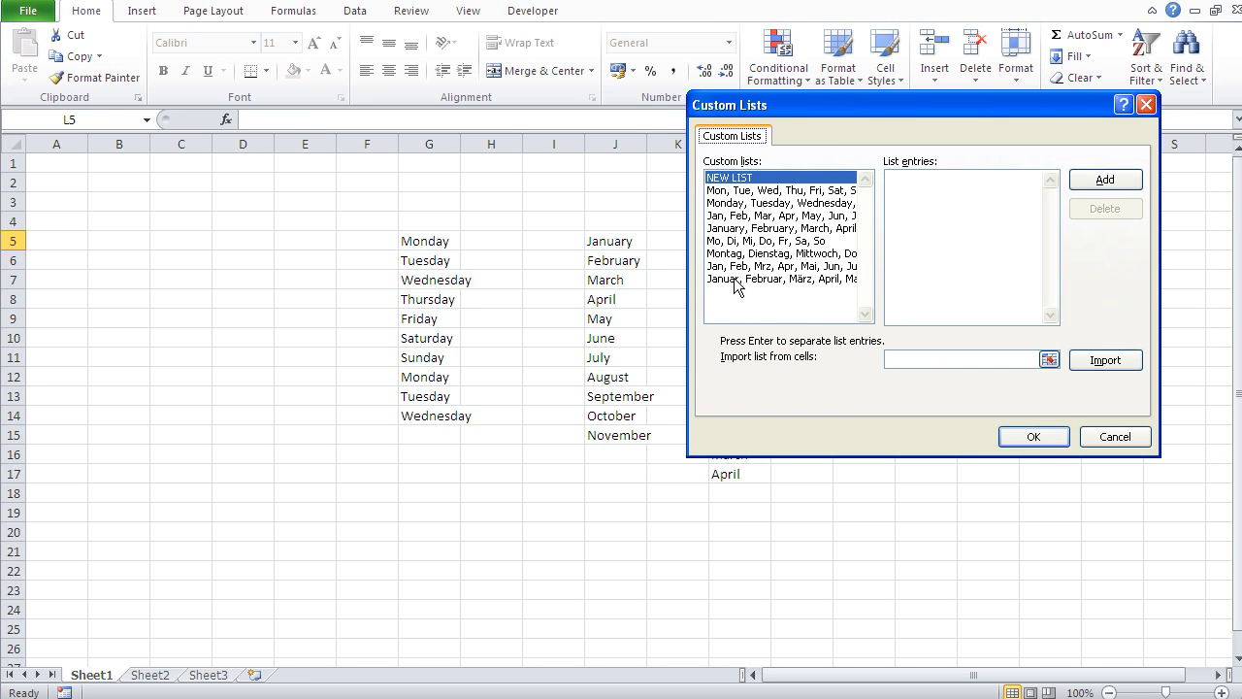
drag(800, 101, 429, 160)
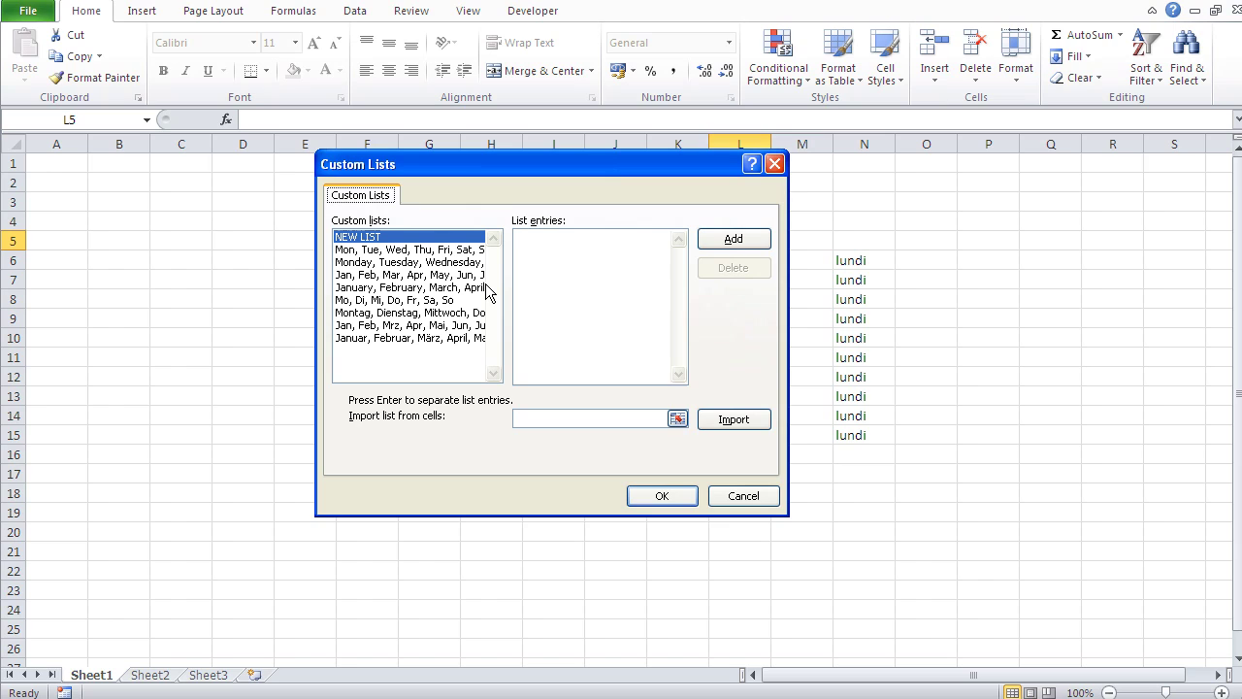
Add the French weekdays Lundi through Dimanche as a new custom list and confirm with OK.
click(360, 237)
text(Lundi)
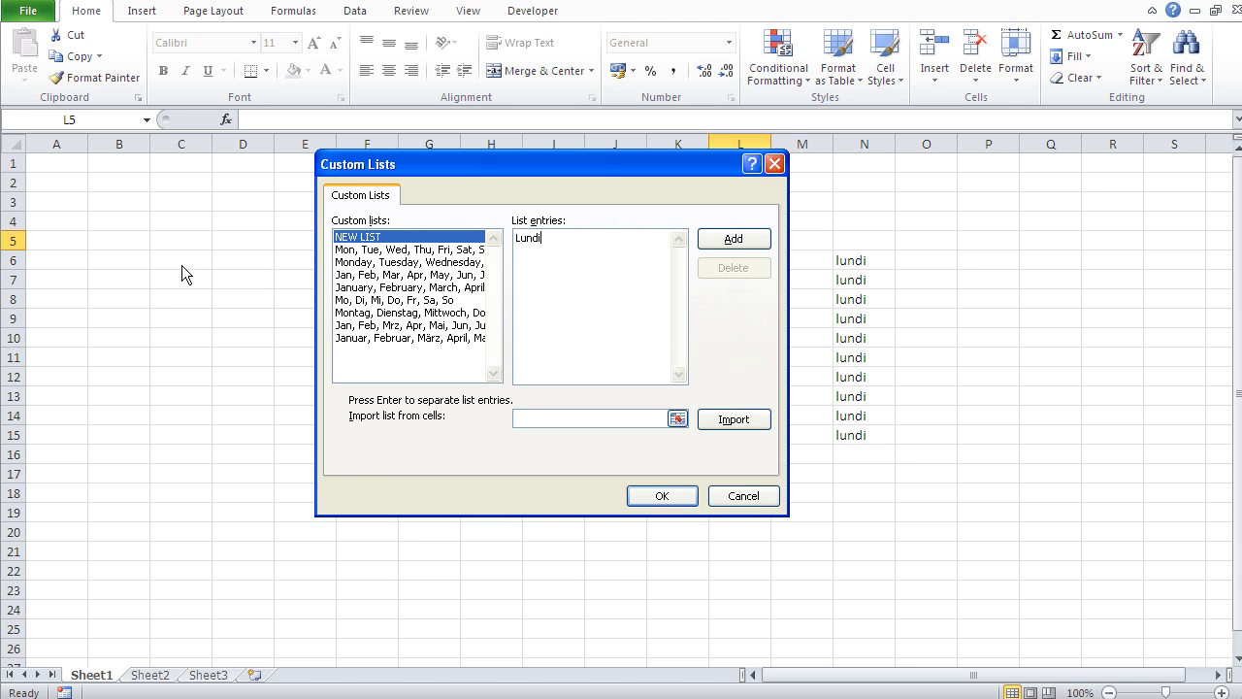
text(Mardi )
text(Mecrde)
text(edi )
text(Jeudi)
key(Return)
text(Verdredi Samedi )
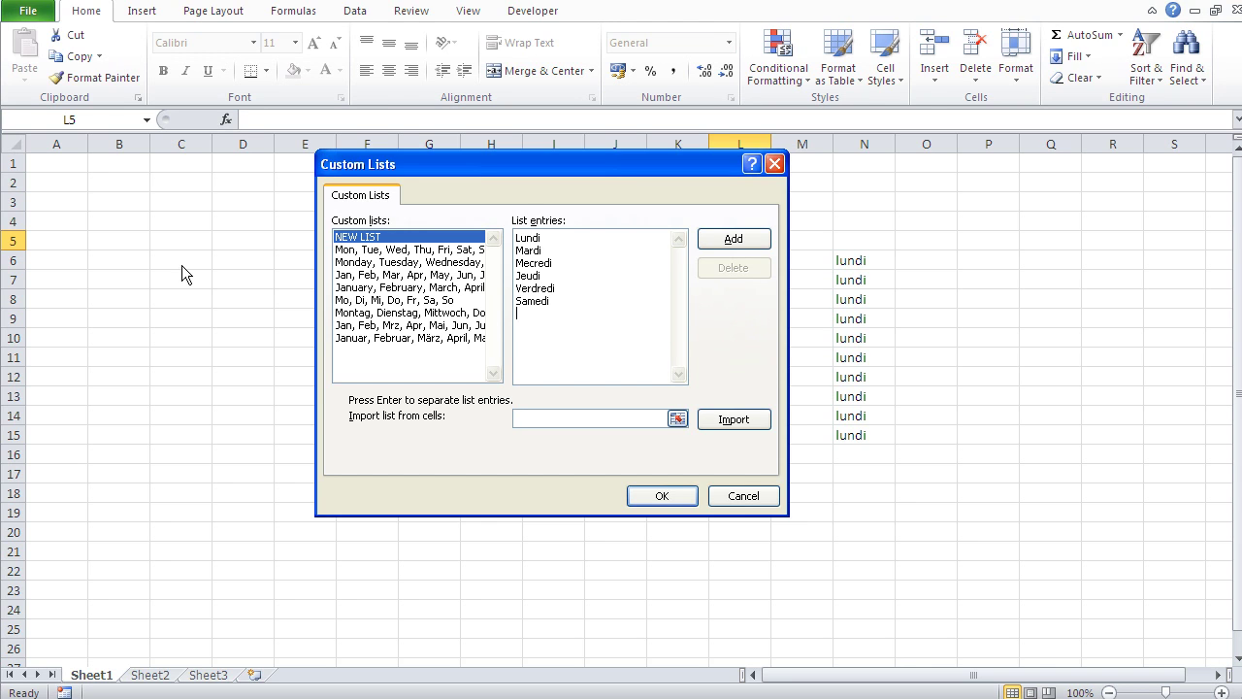
text(Dimanche)
click(718, 243)
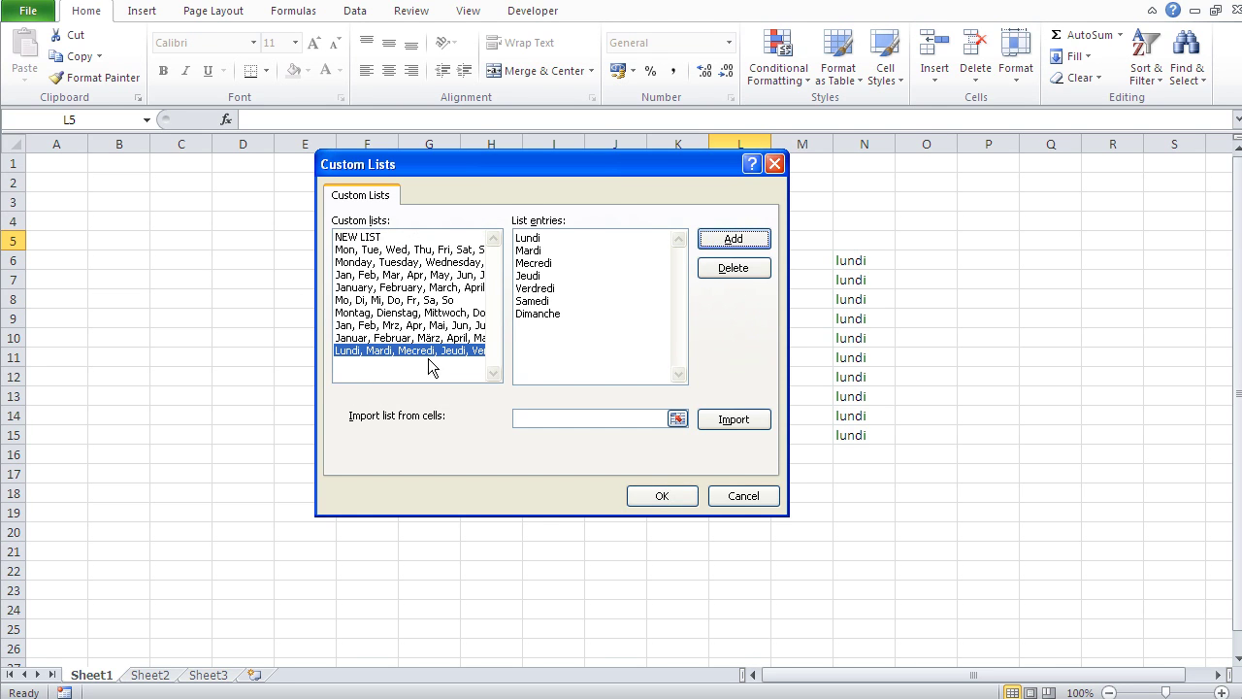
click(656, 496)
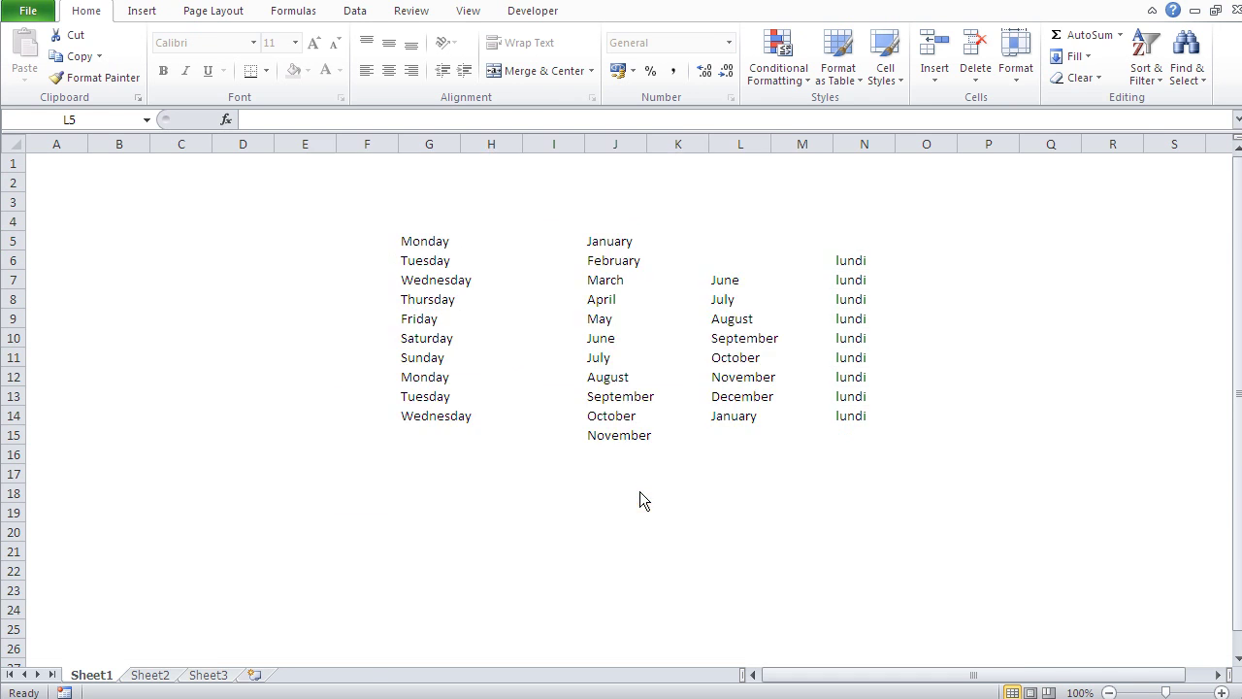
Close Excel Options, then fill Mardi from C5 down to C19 using the French list.
click(1017, 661)
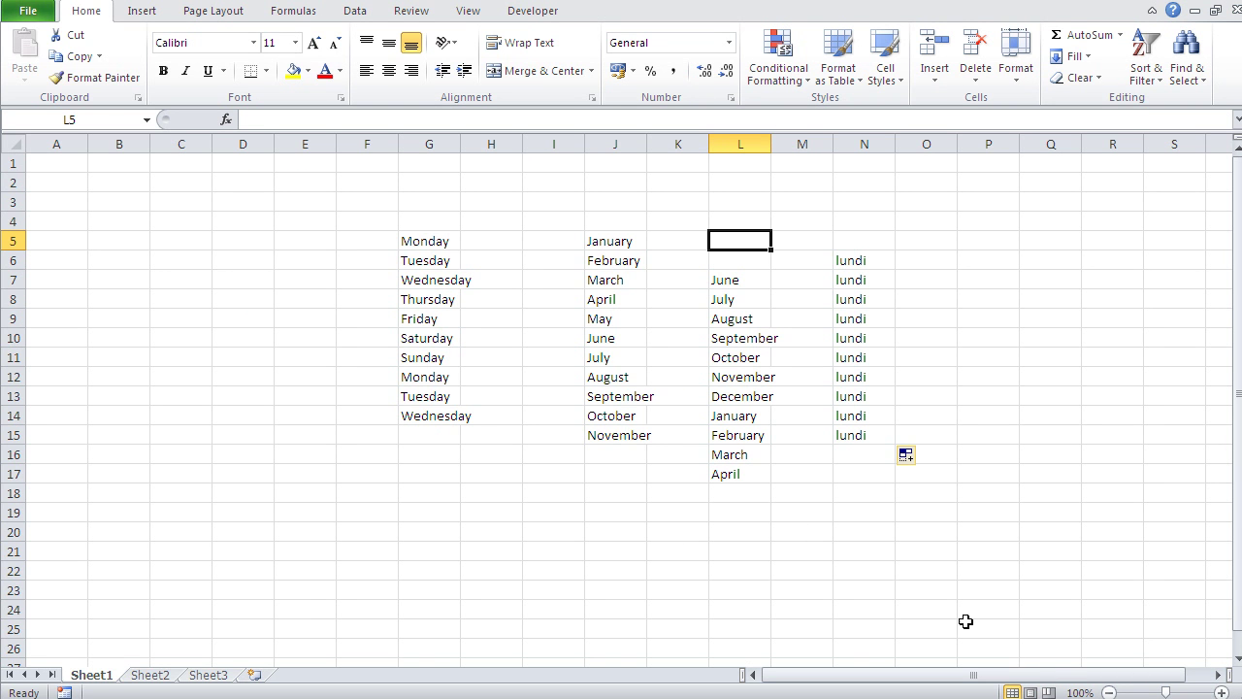
click(185, 237)
text(Mardi)
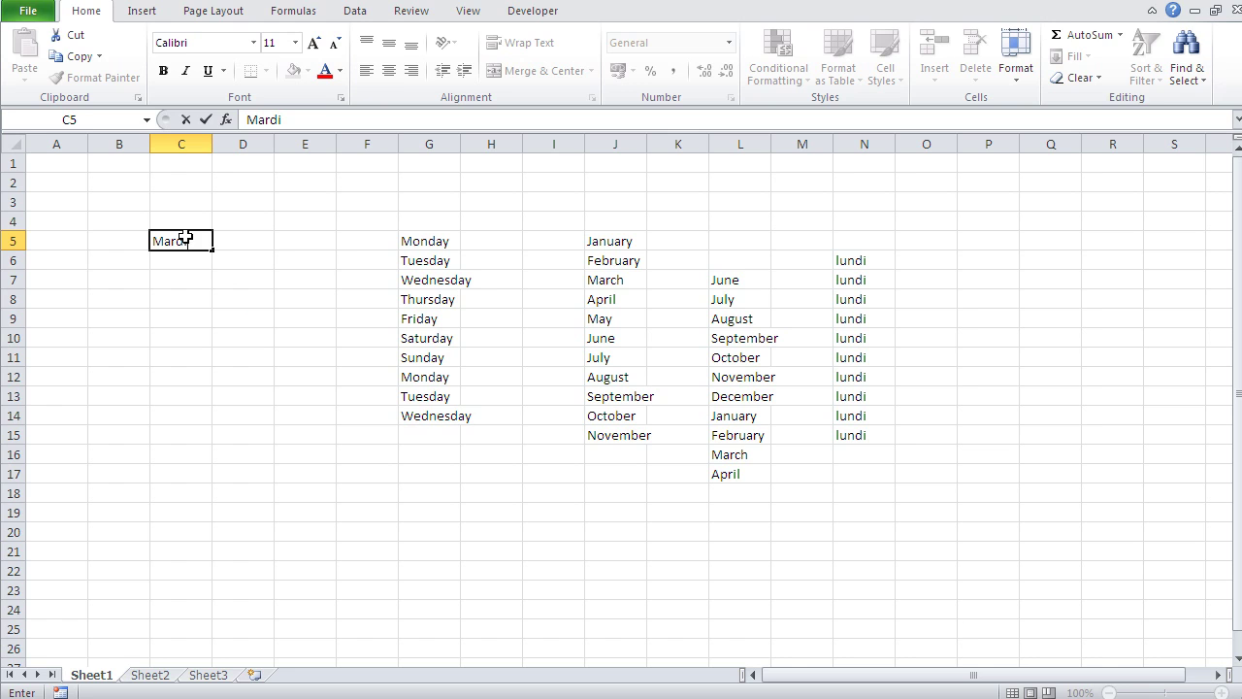
key(Return)
click(190, 242)
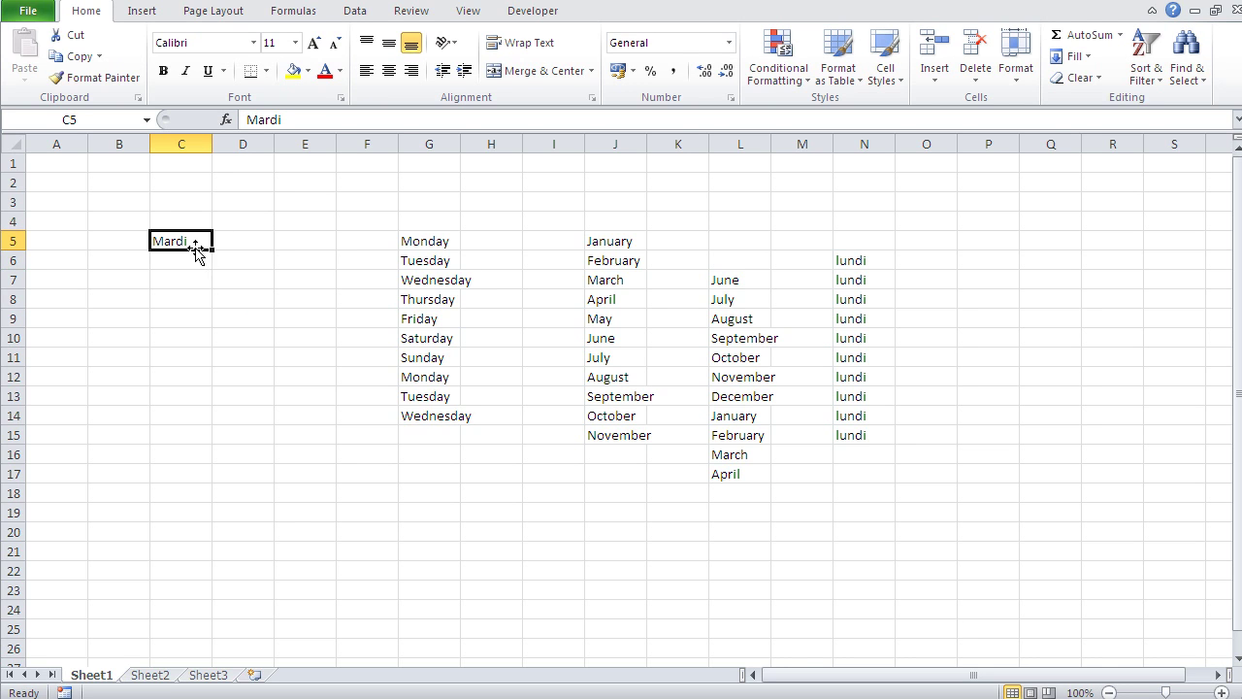
drag(214, 252, 248, 517)
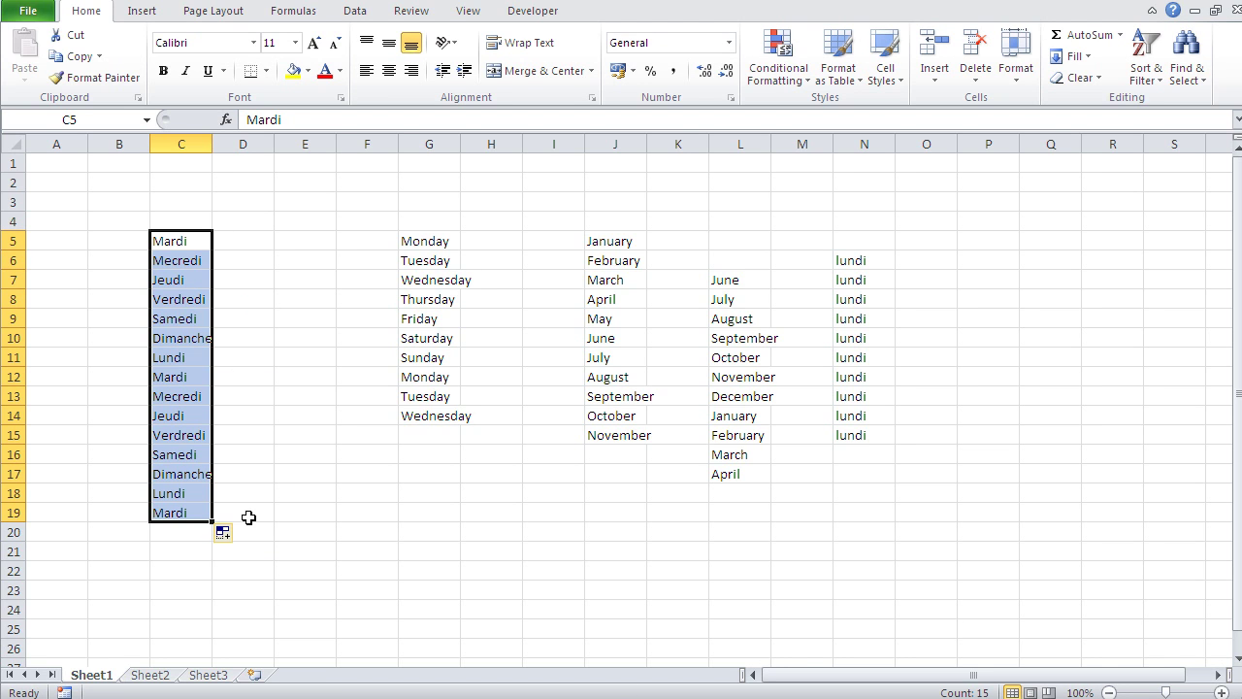
Enter lowercase mardi in D5 and fill it down to D15.
click(243, 240)
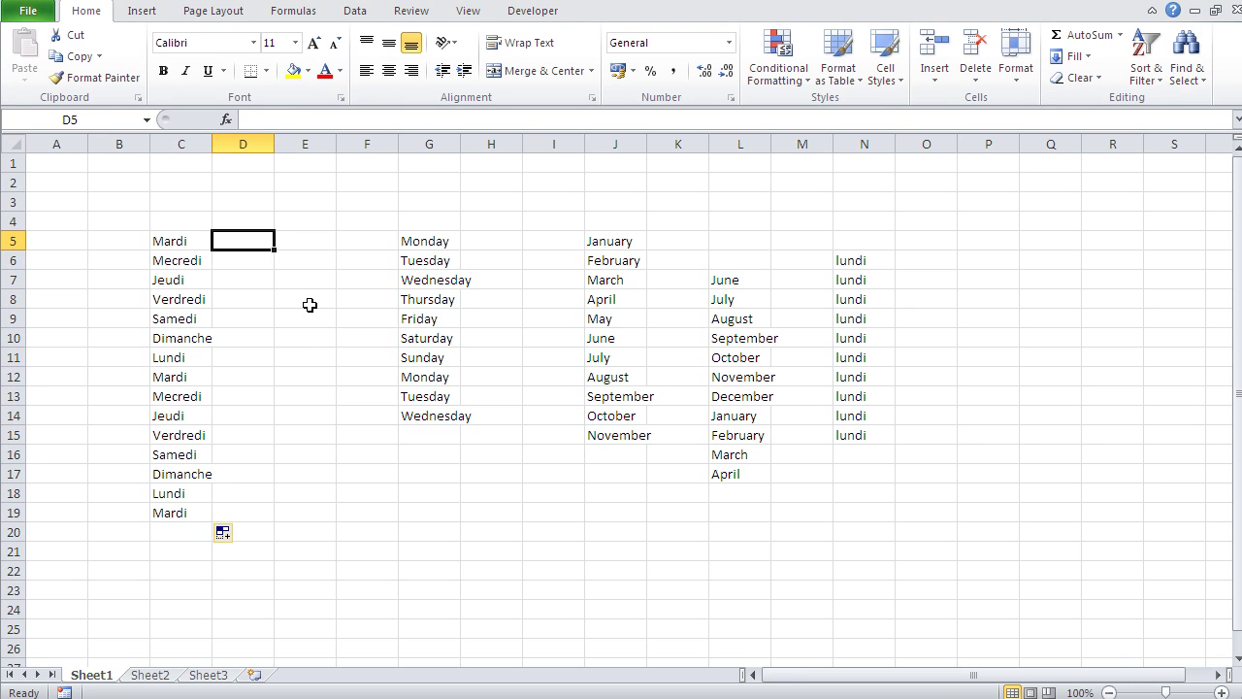
text(mardi)
key(Return)
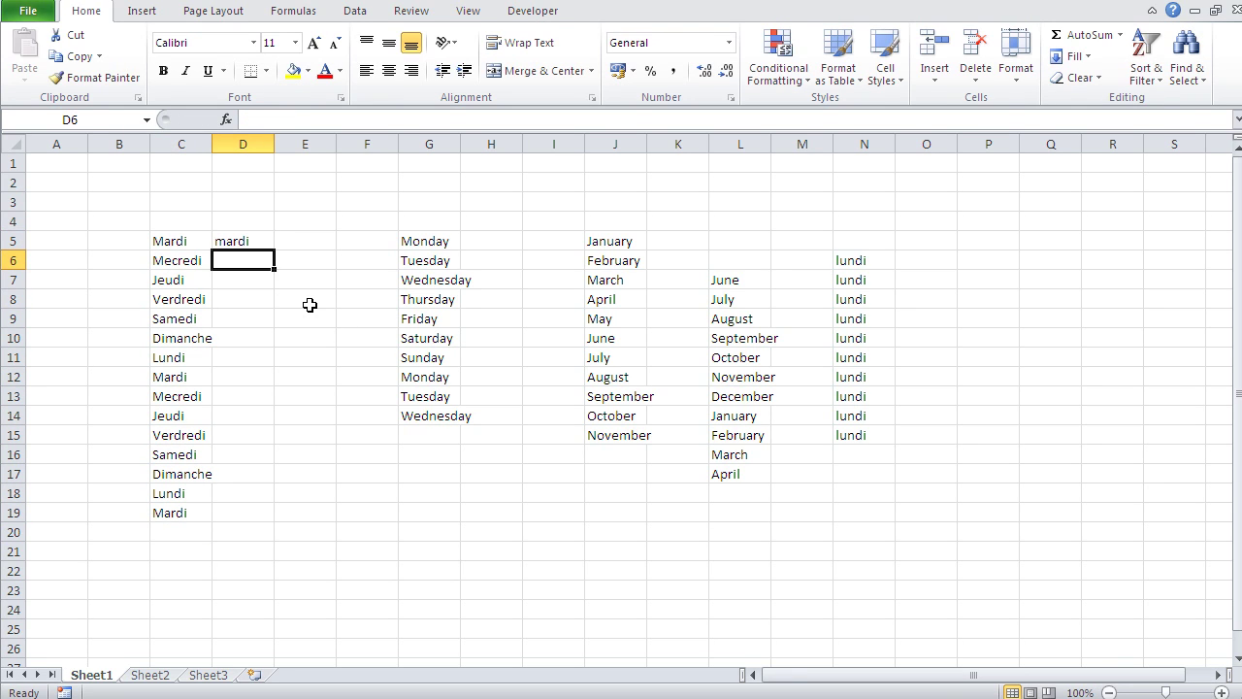
click(262, 244)
drag(275, 250, 281, 455)
Enter uppercase DIMANCHE in E5 and fill it down to E16, ending at JEUDI.
click(329, 245)
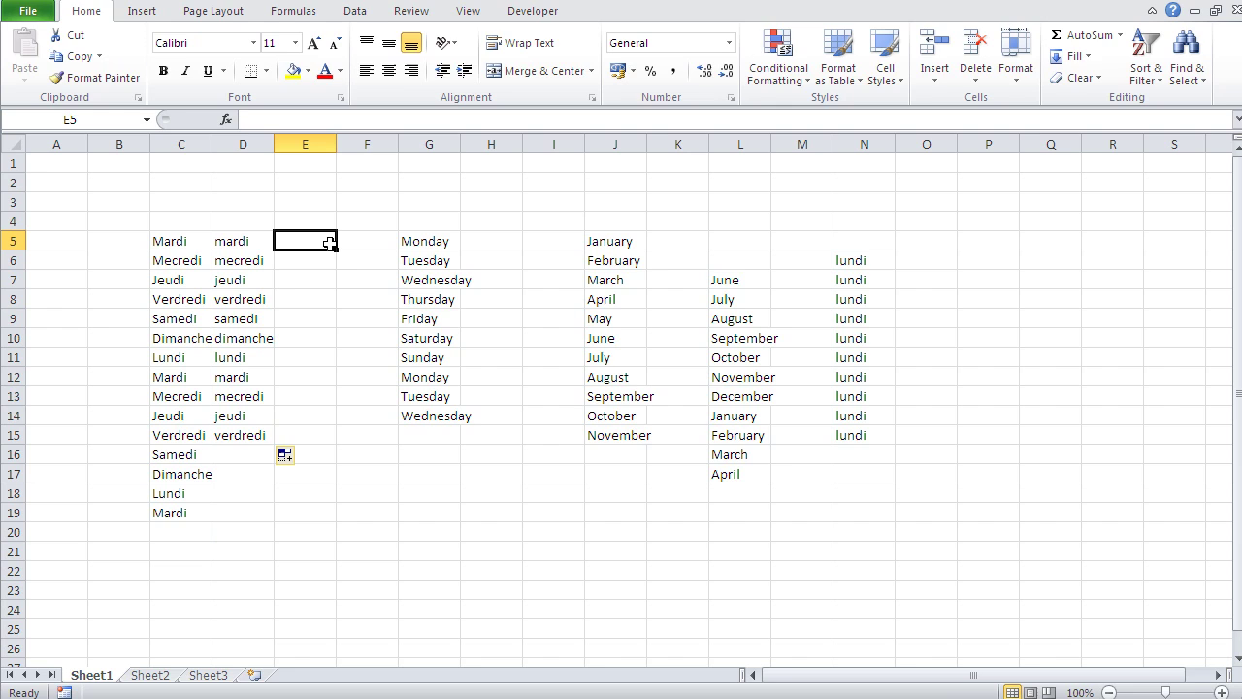
text(DIMAN)
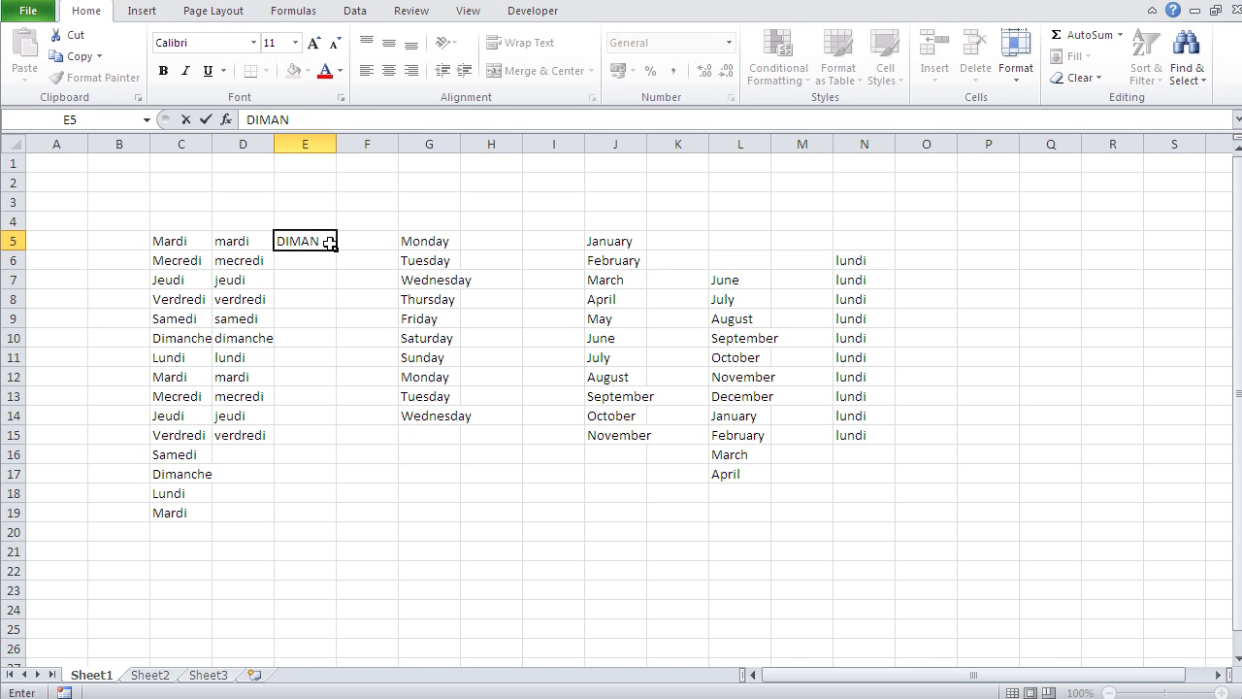
key(BackSpace)
text(NCHE)
key(Return)
click(311, 237)
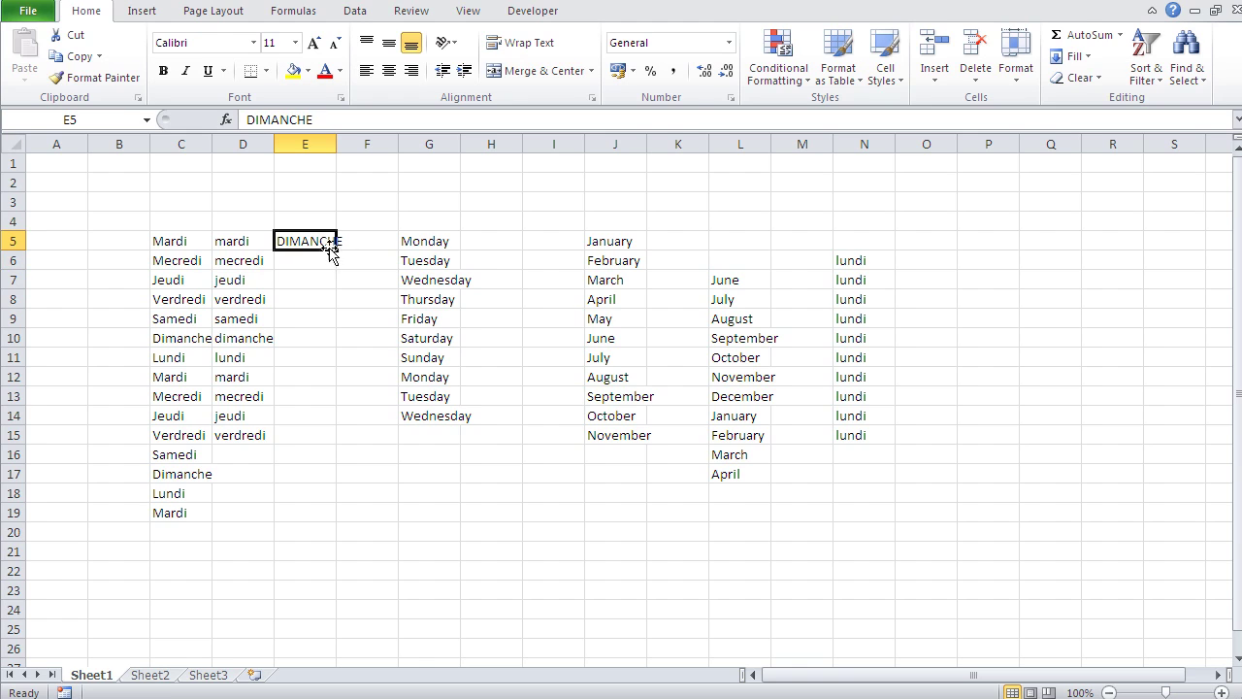
drag(336, 250, 378, 479)
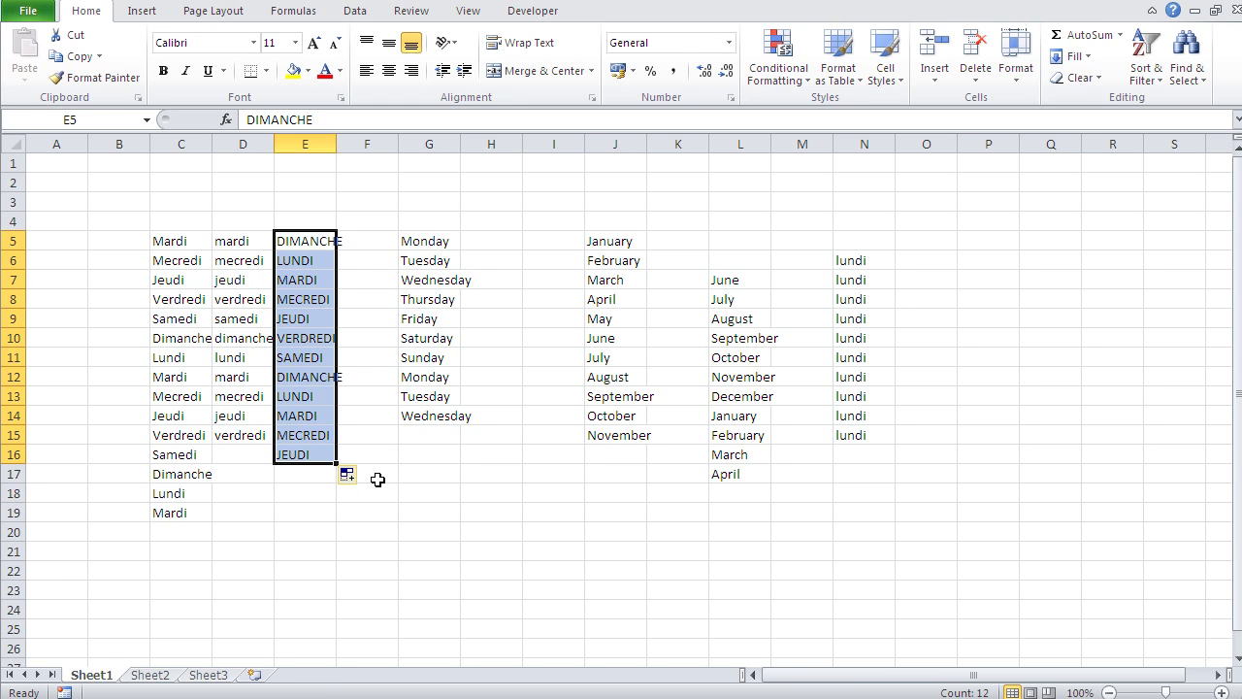
click(377, 479)
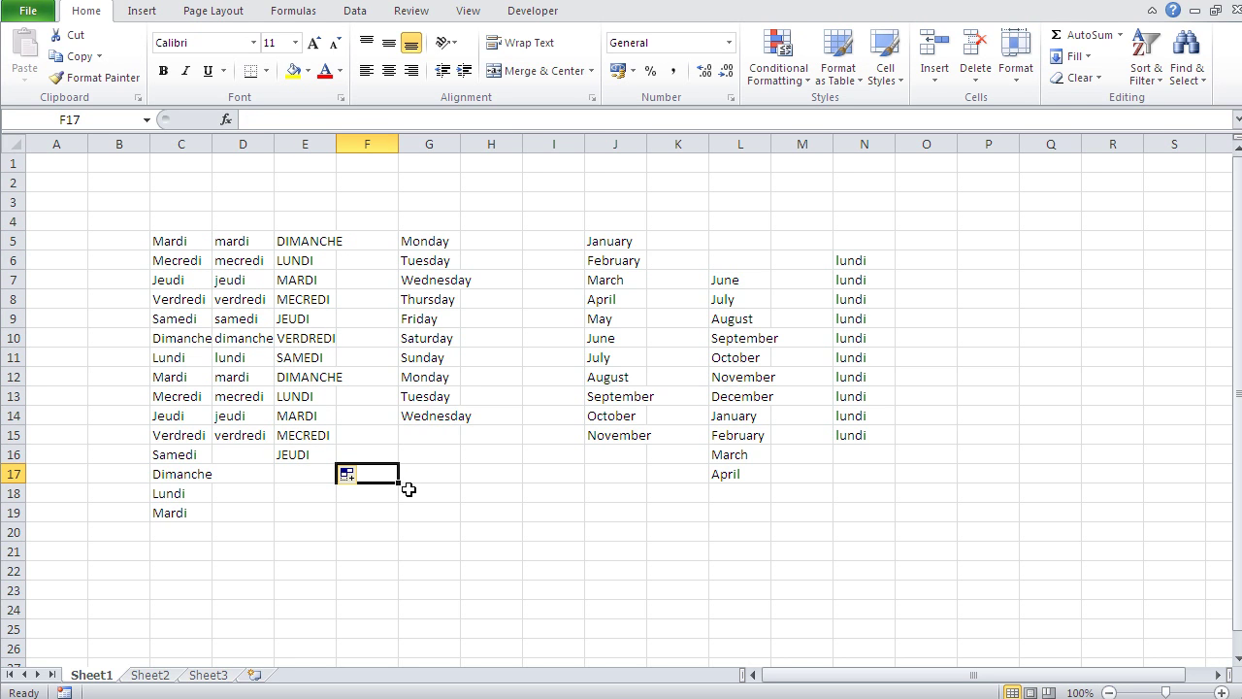
Clear all the old sample data from the C3:P23 block.
drag(158, 206, 993, 591)
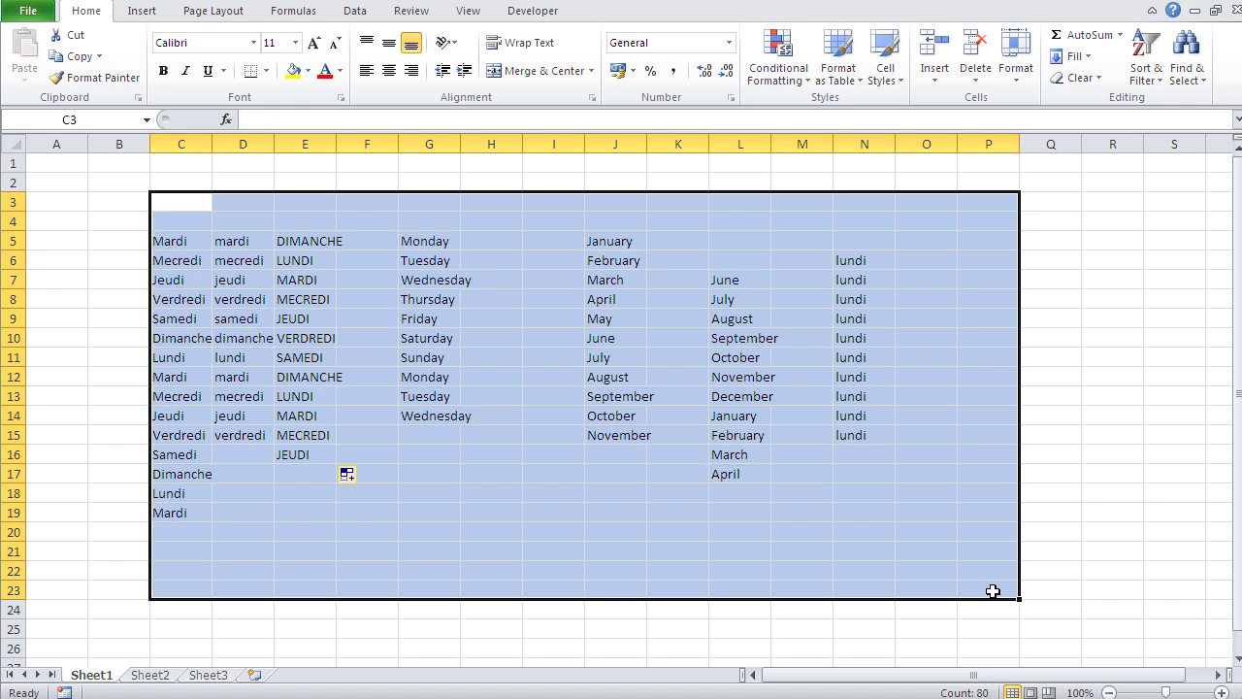
key(Delete)
click(621, 379)
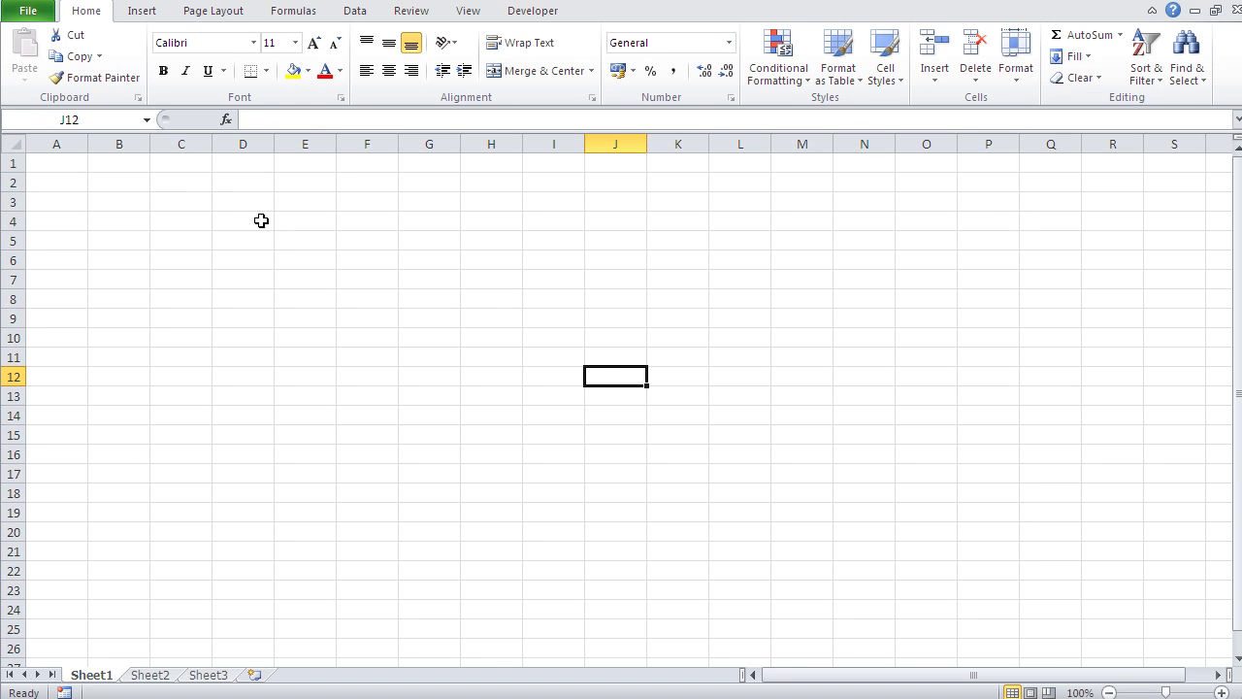
Enter Dept, Purchase, Sales, Engineering, IT, Administration down C3:C8.
click(202, 205)
text(Dept)
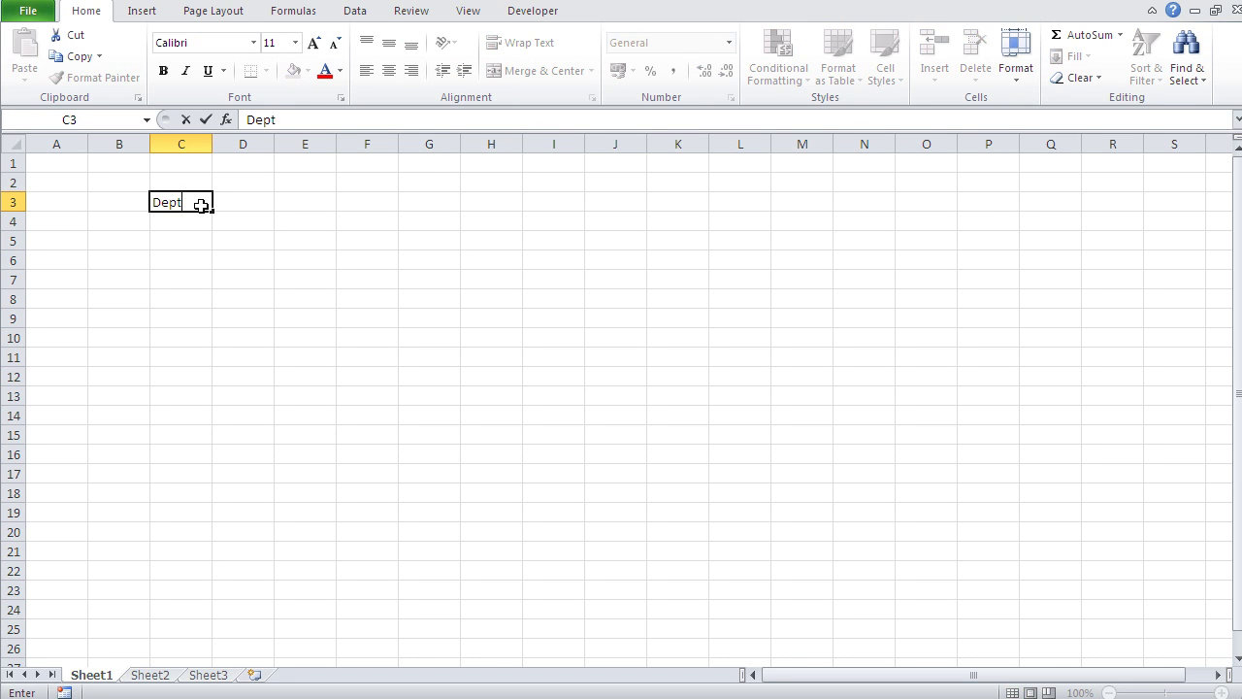
key(Return)
text(P)
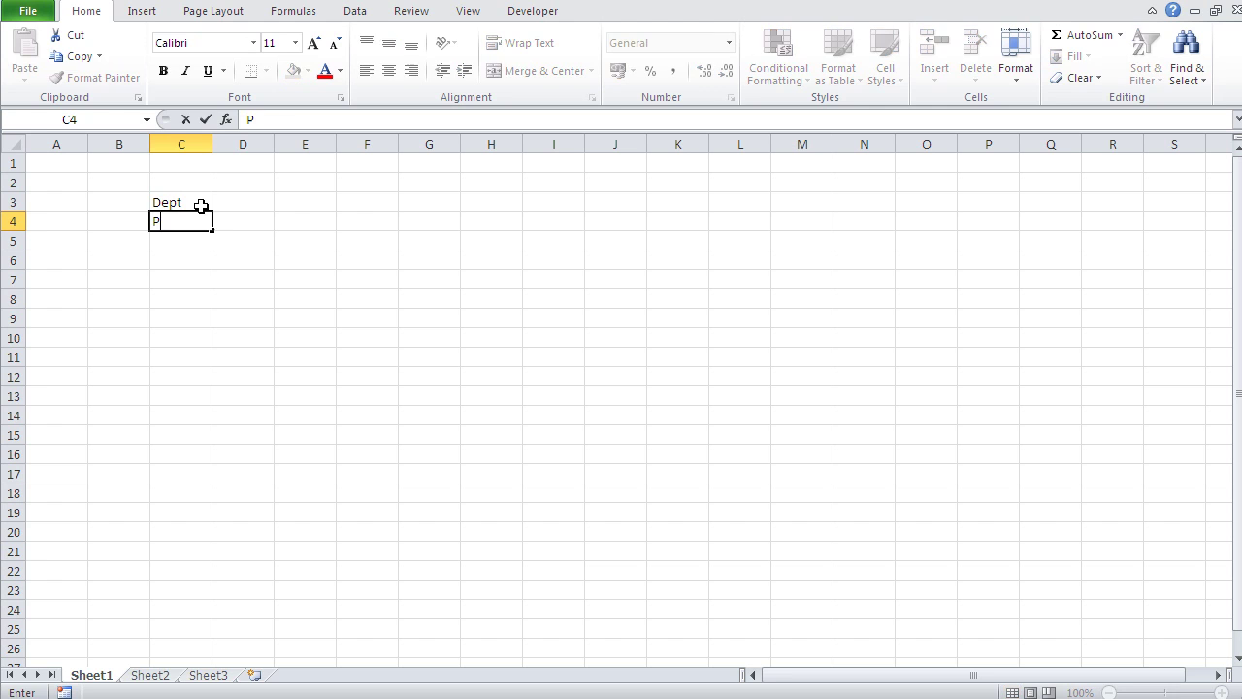
text(urchase)
key(Return)
text(Sales)
key(Return)
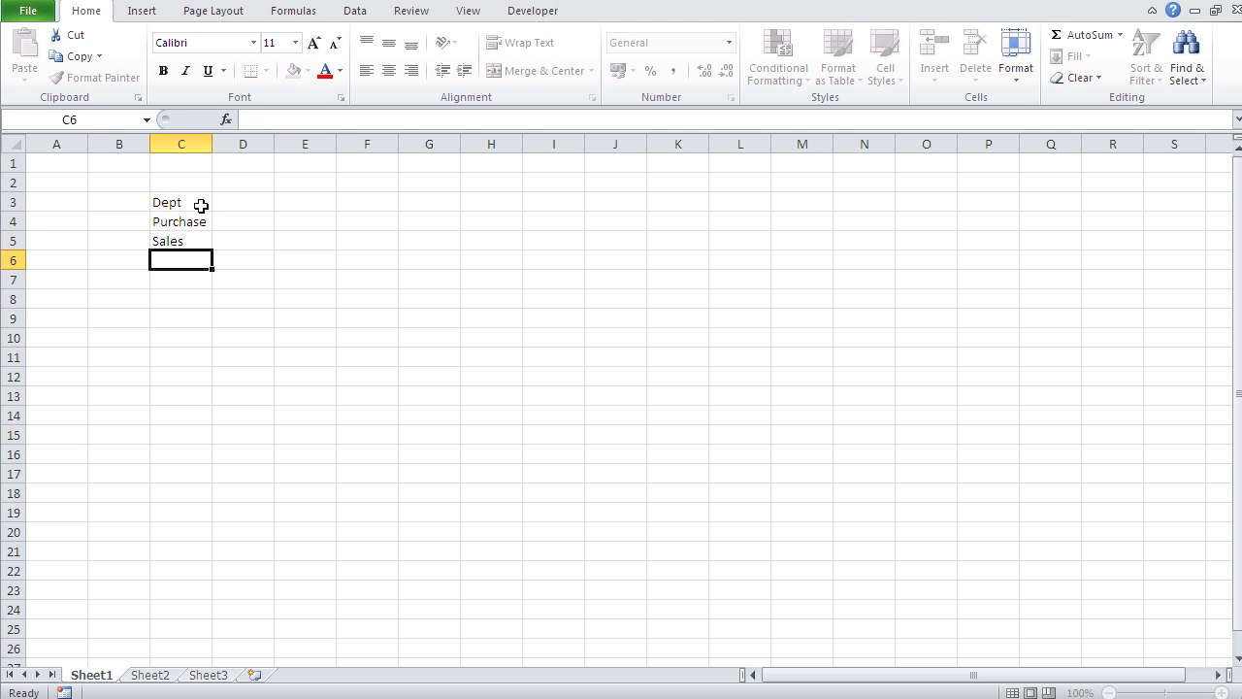
text(Engineering)
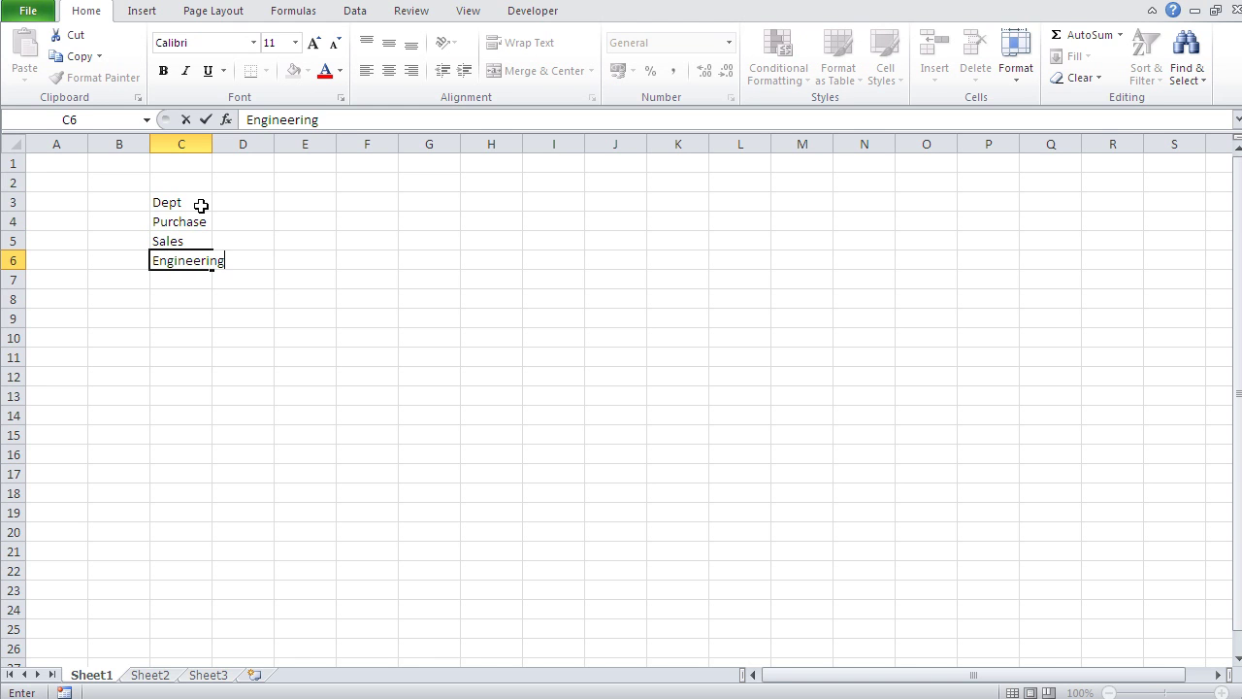
key(Return)
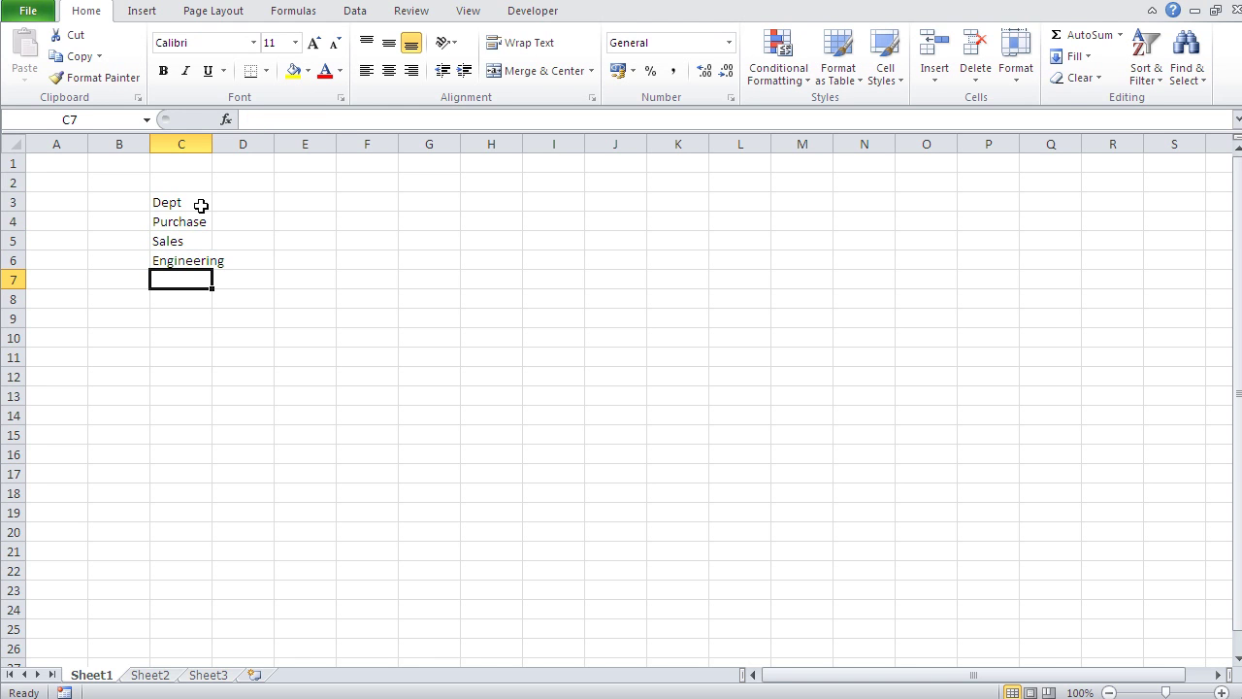
text(IT)
key(Return)
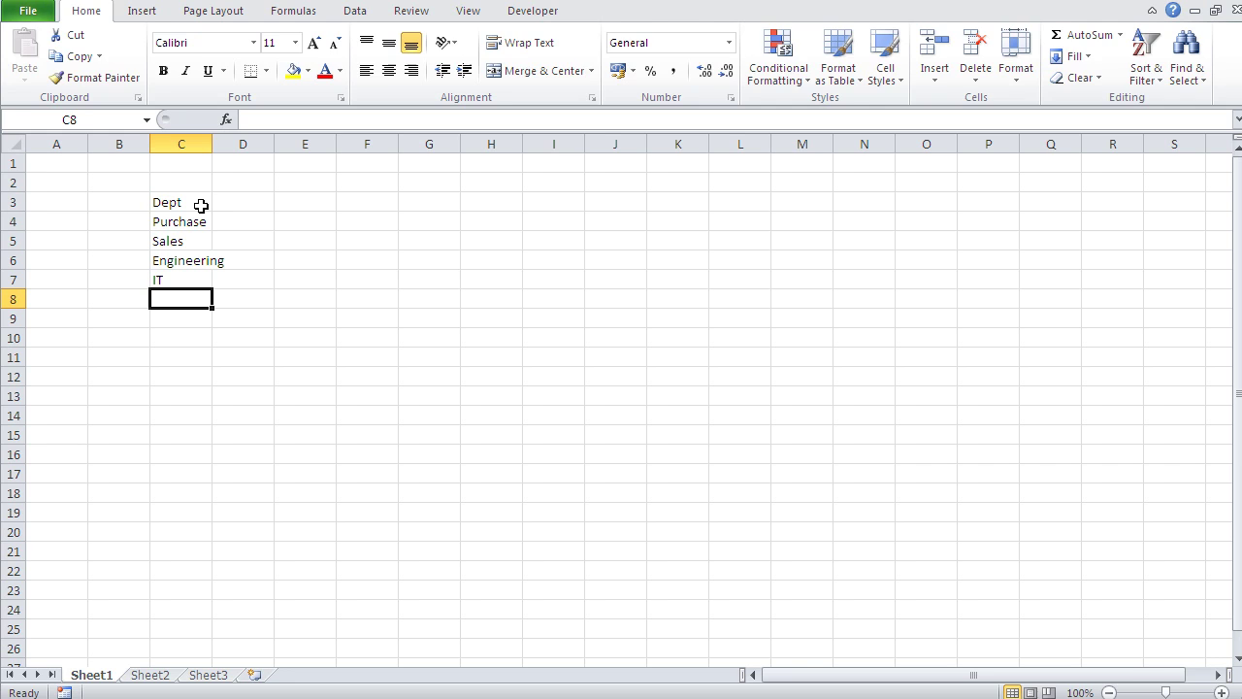
text(Admin)
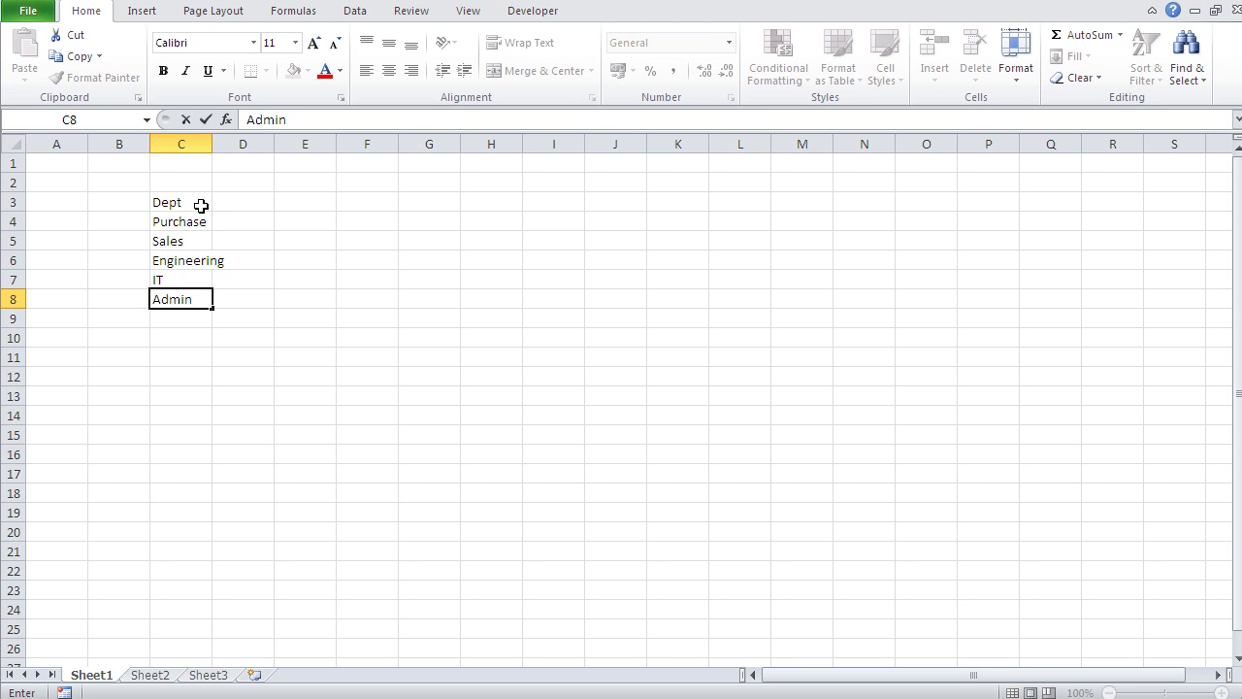
text(istration)
key(Return)
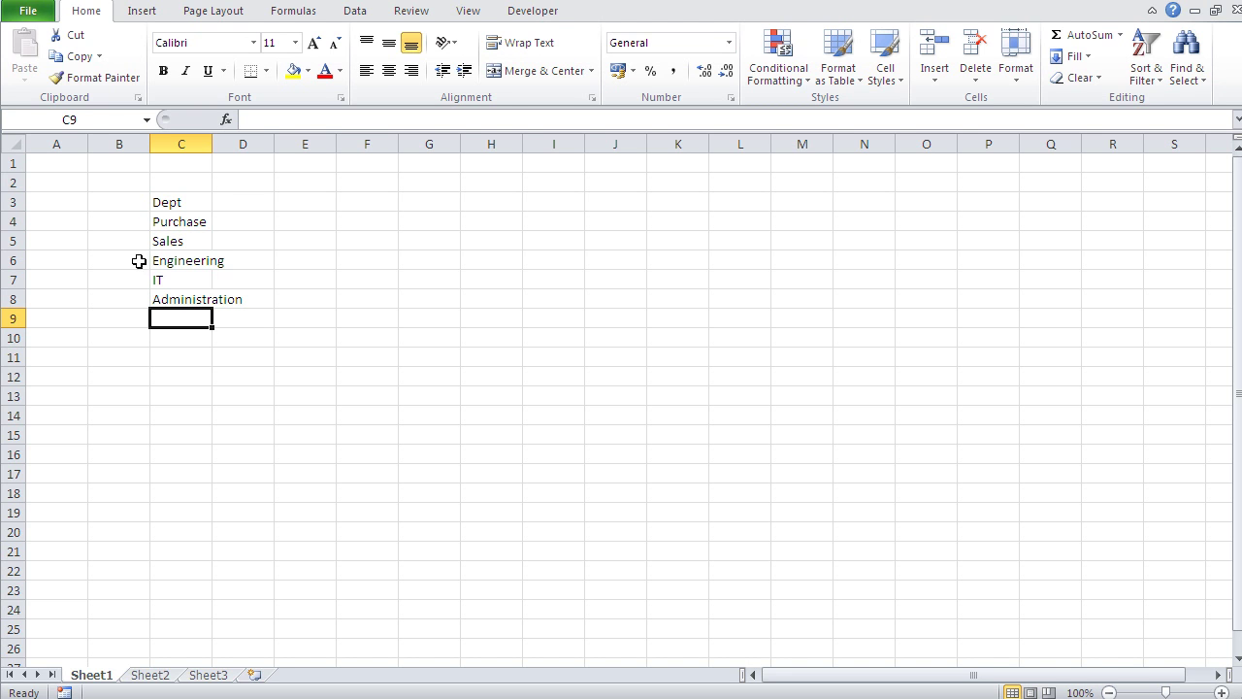
Open the Custom Lists editor from Excel Options' Advanced page.
click(32, 12)
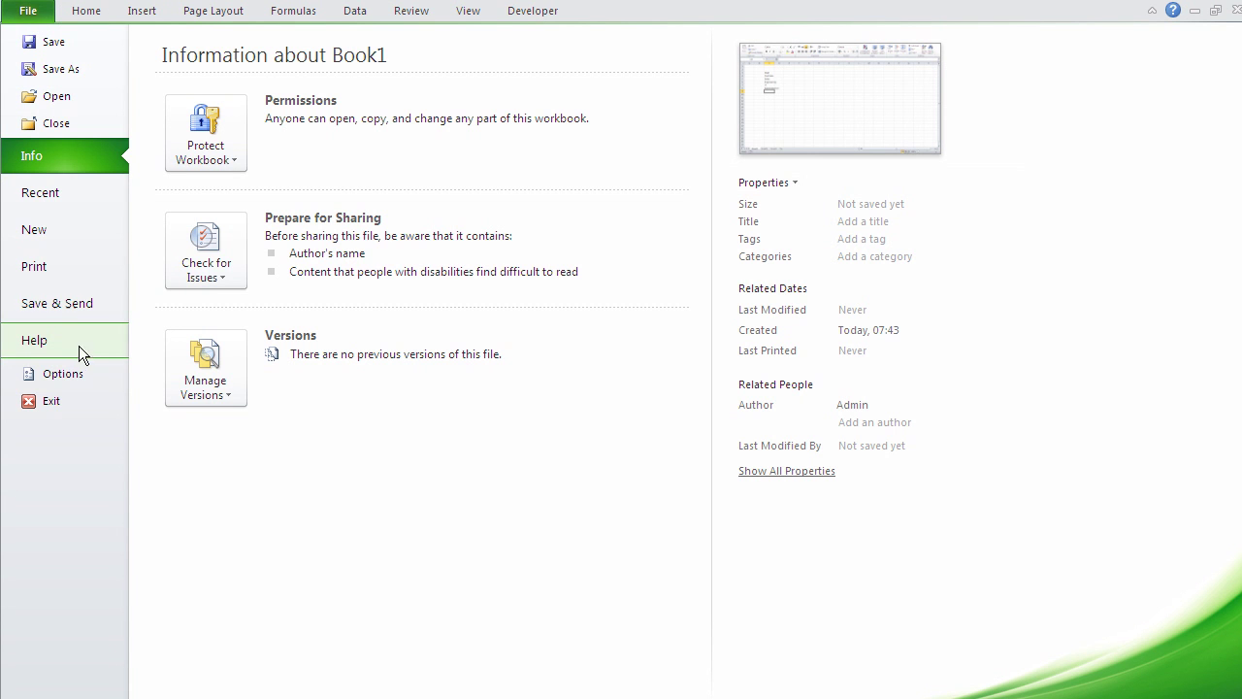
click(59, 372)
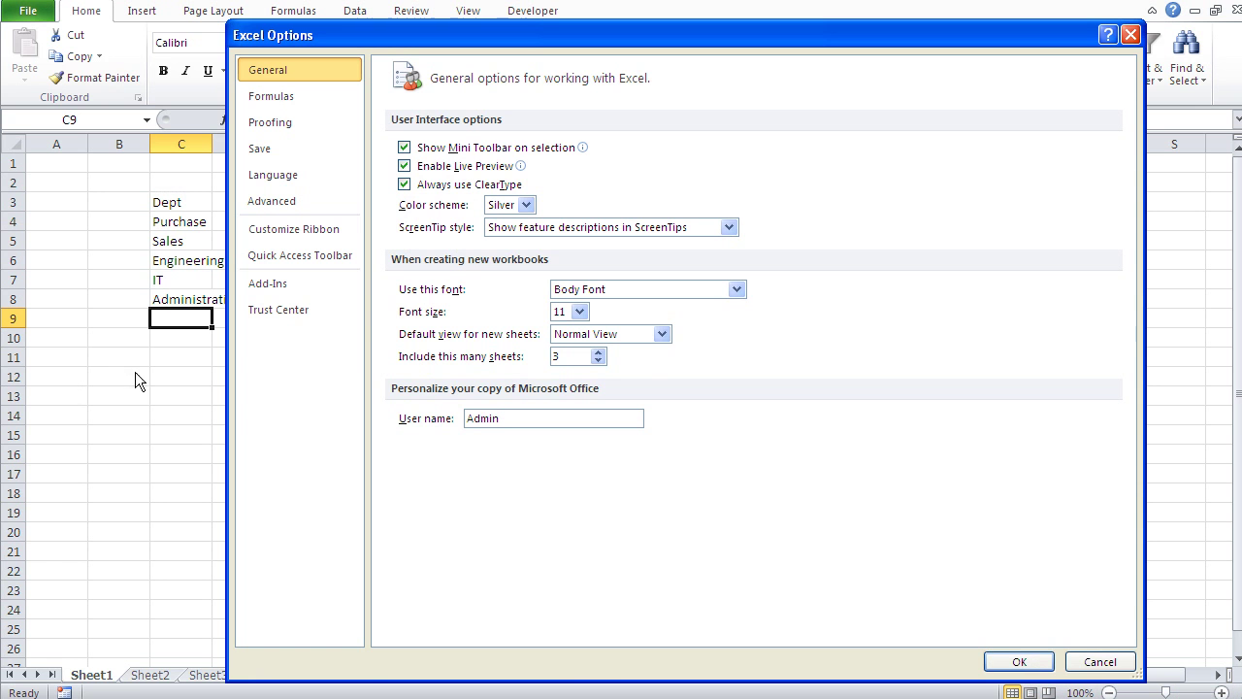
click(273, 201)
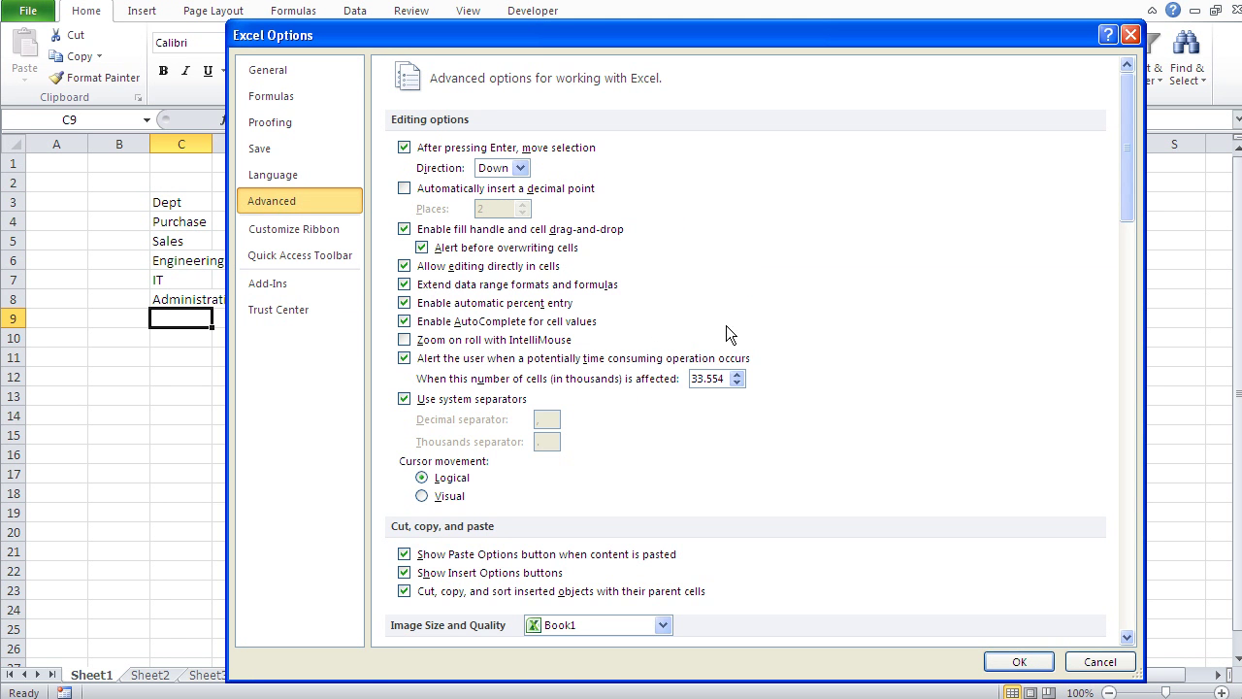
drag(1123, 167, 1002, 572)
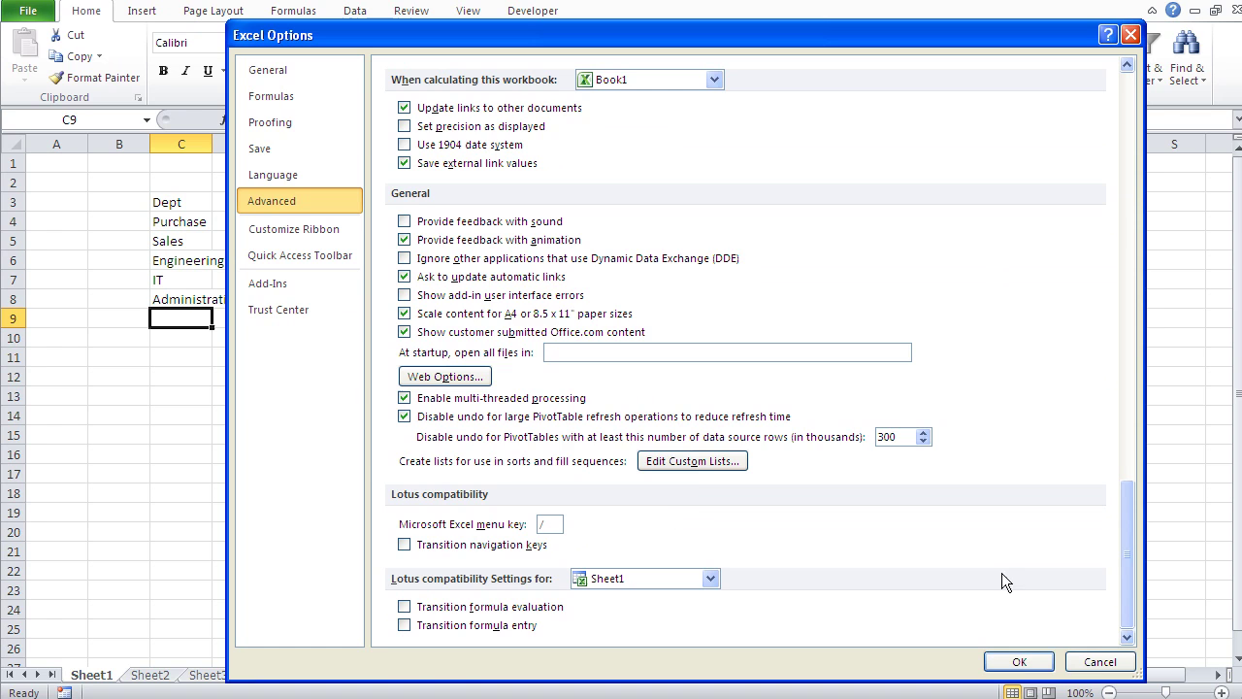
click(686, 461)
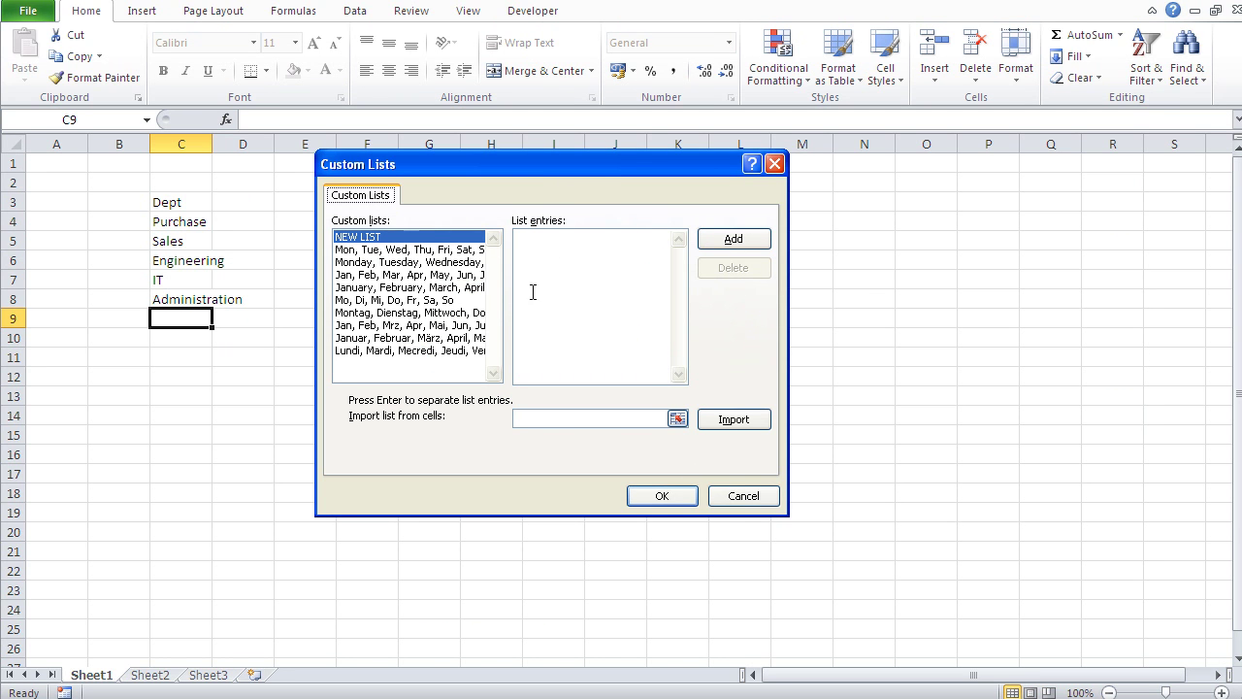
drag(536, 157, 599, 159)
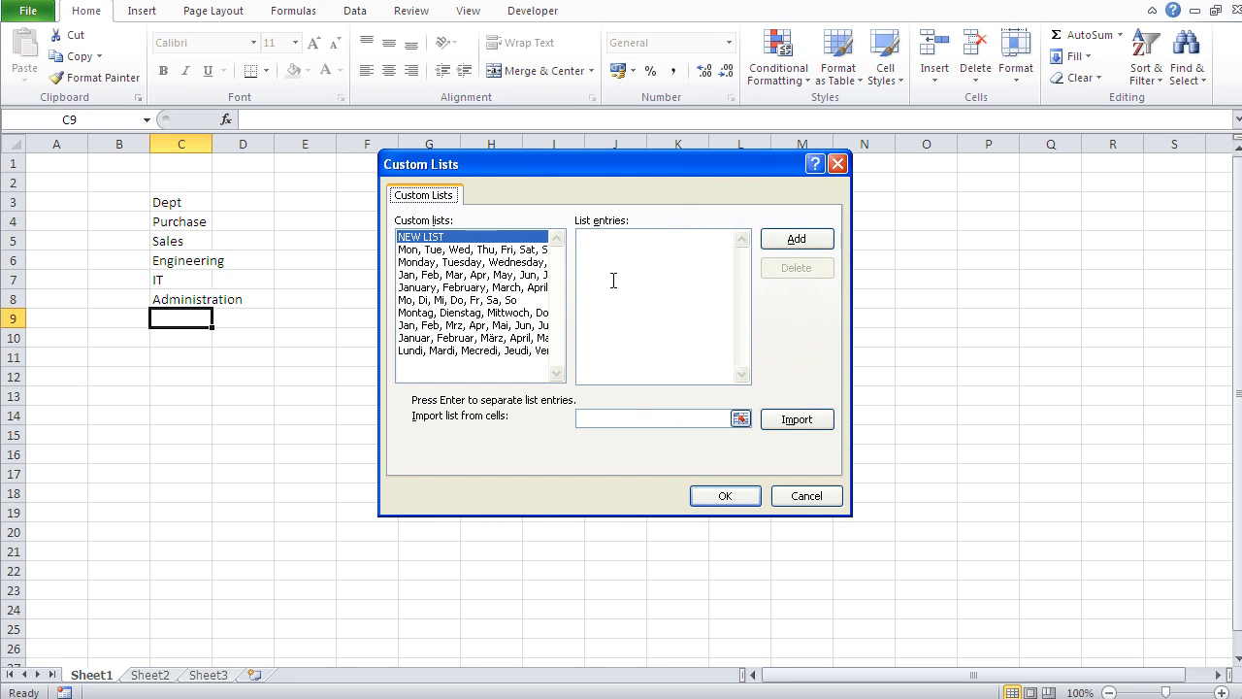
Import the department names from $C$4:$C$8 as a new custom list.
click(620, 419)
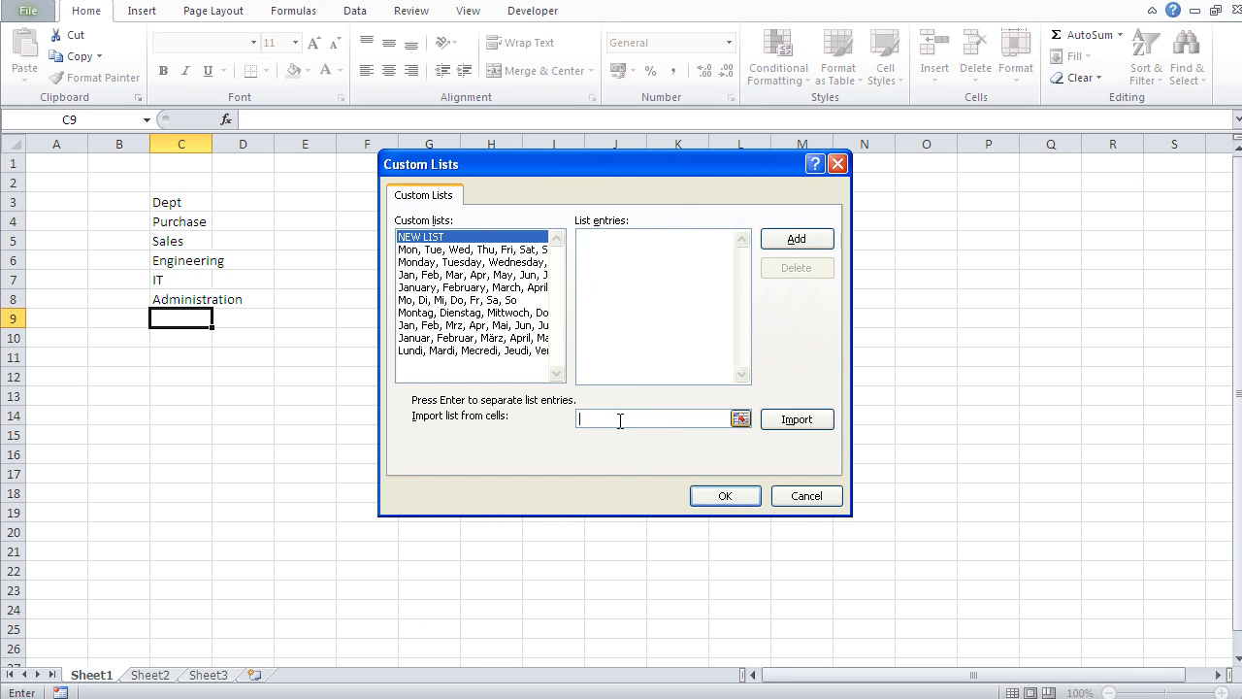
drag(184, 225, 184, 308)
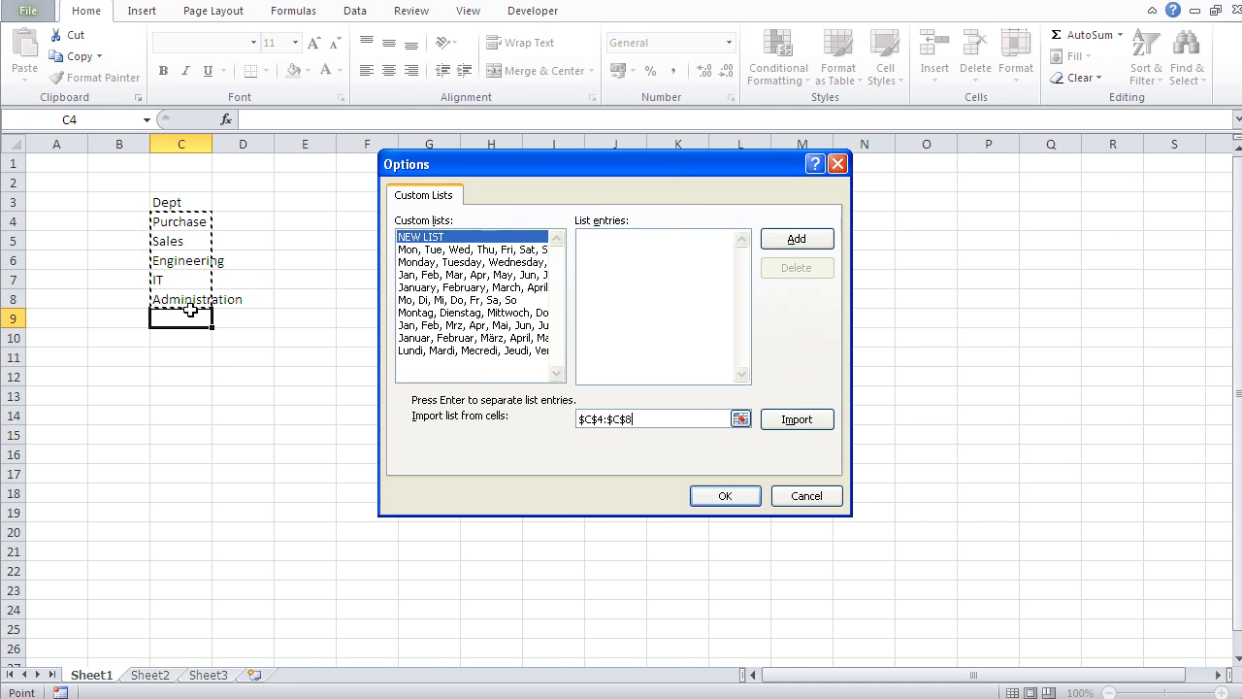
click(791, 425)
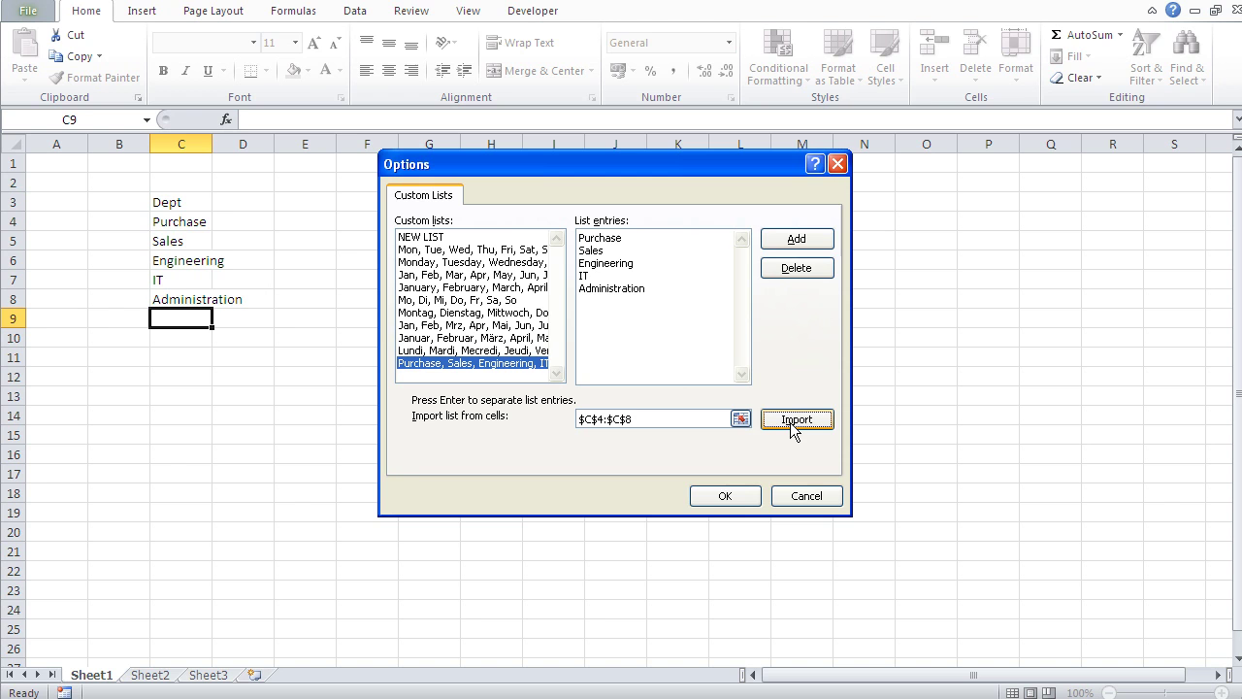
Close both dialogs, then fill Administration from H5 down to H13 via the department list.
click(726, 496)
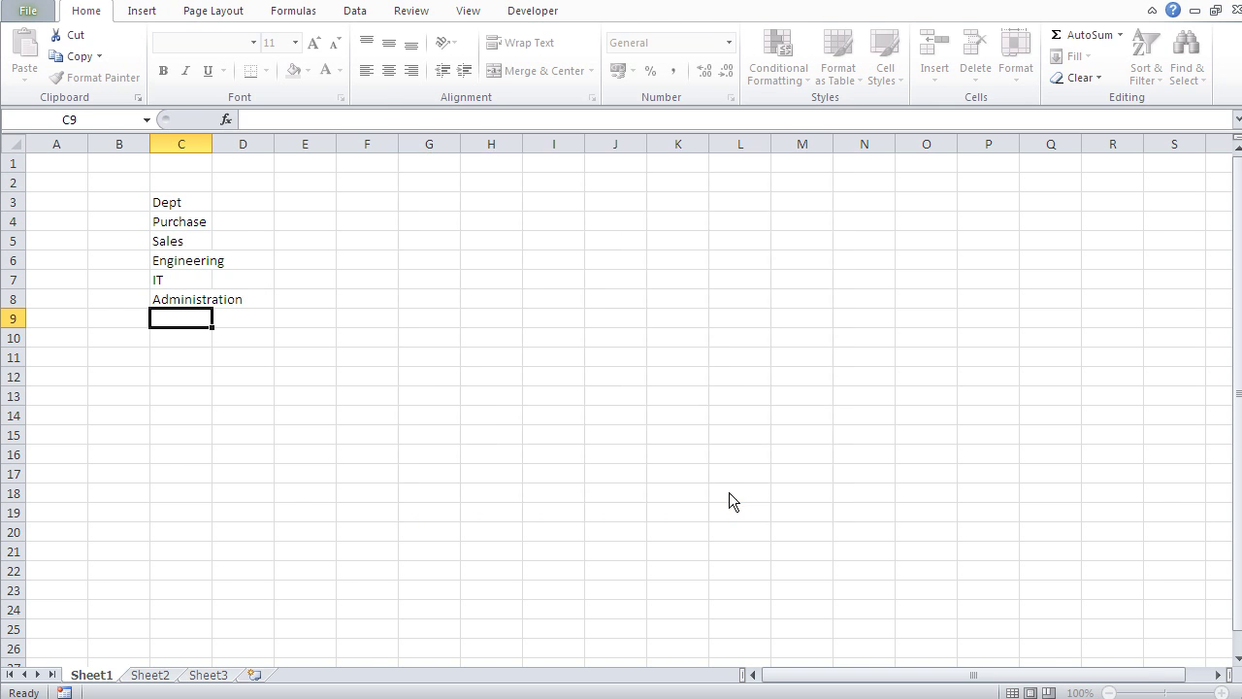
click(1011, 661)
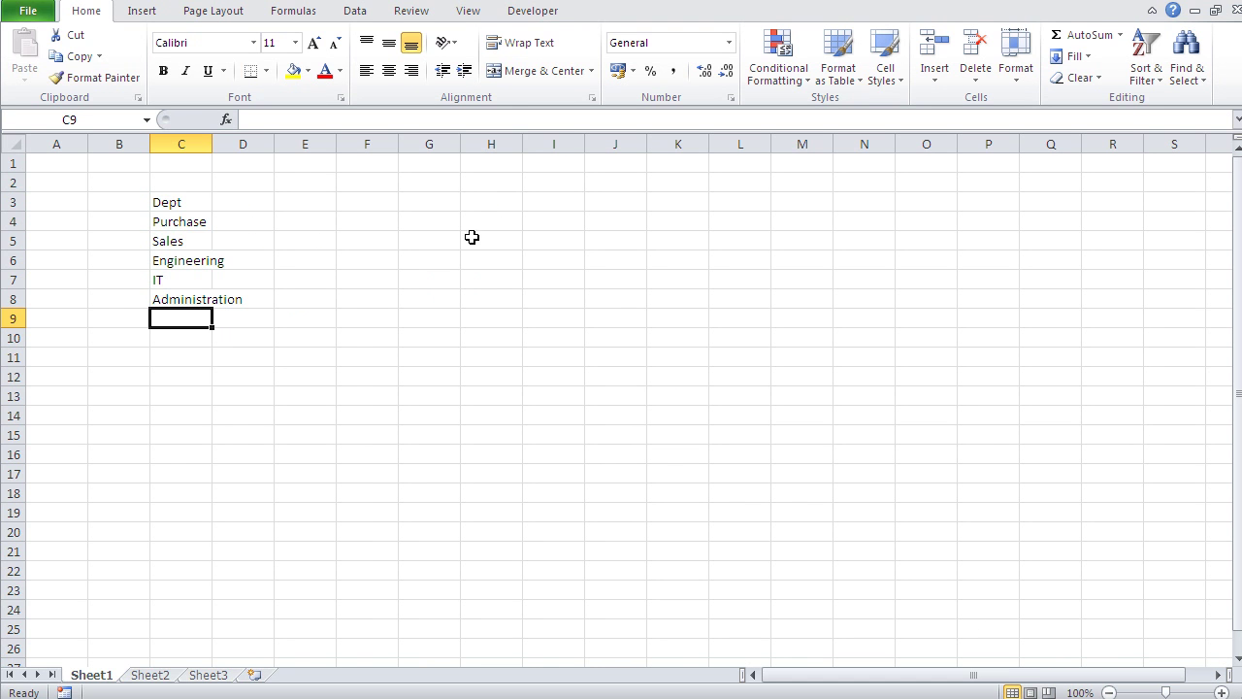
click(472, 239)
text(Admi)
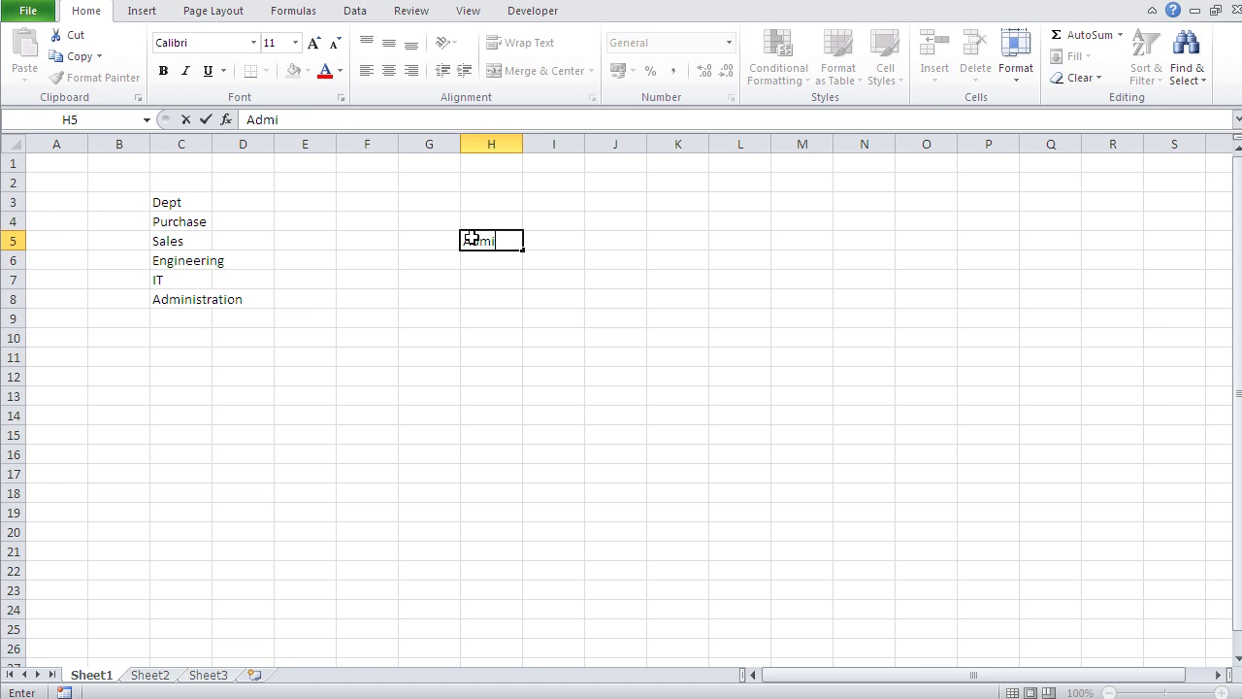
text(nistration)
key(Return)
click(472, 240)
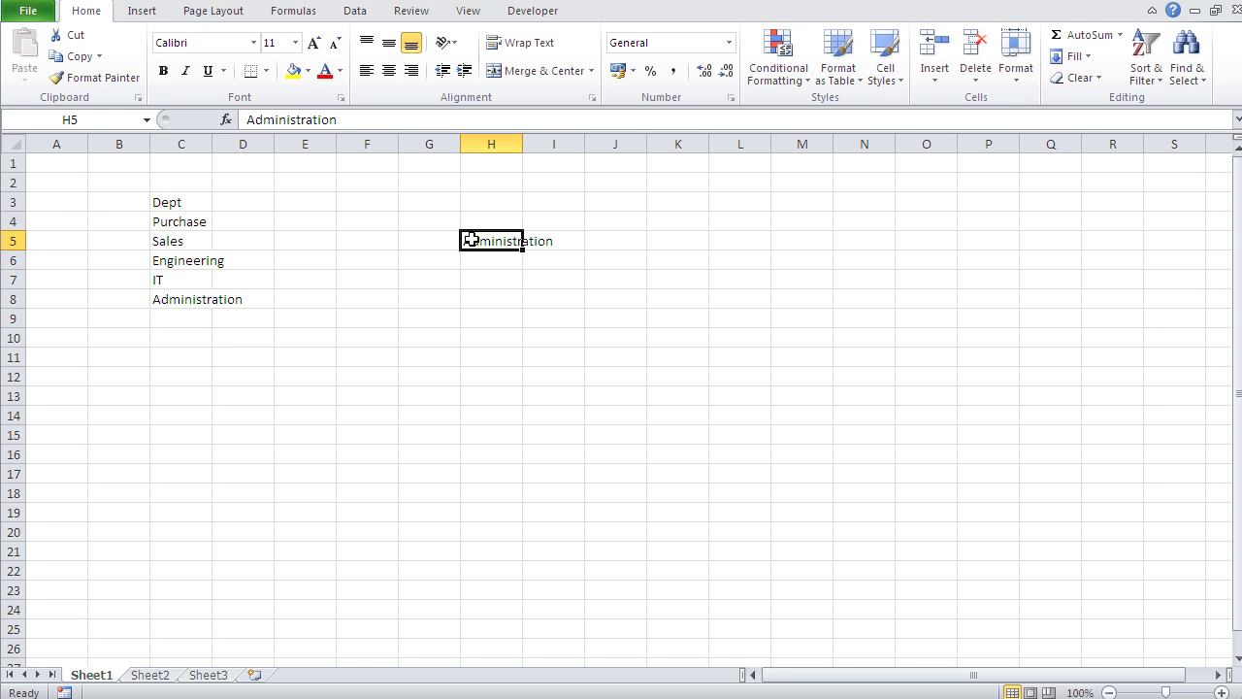
drag(517, 254, 524, 398)
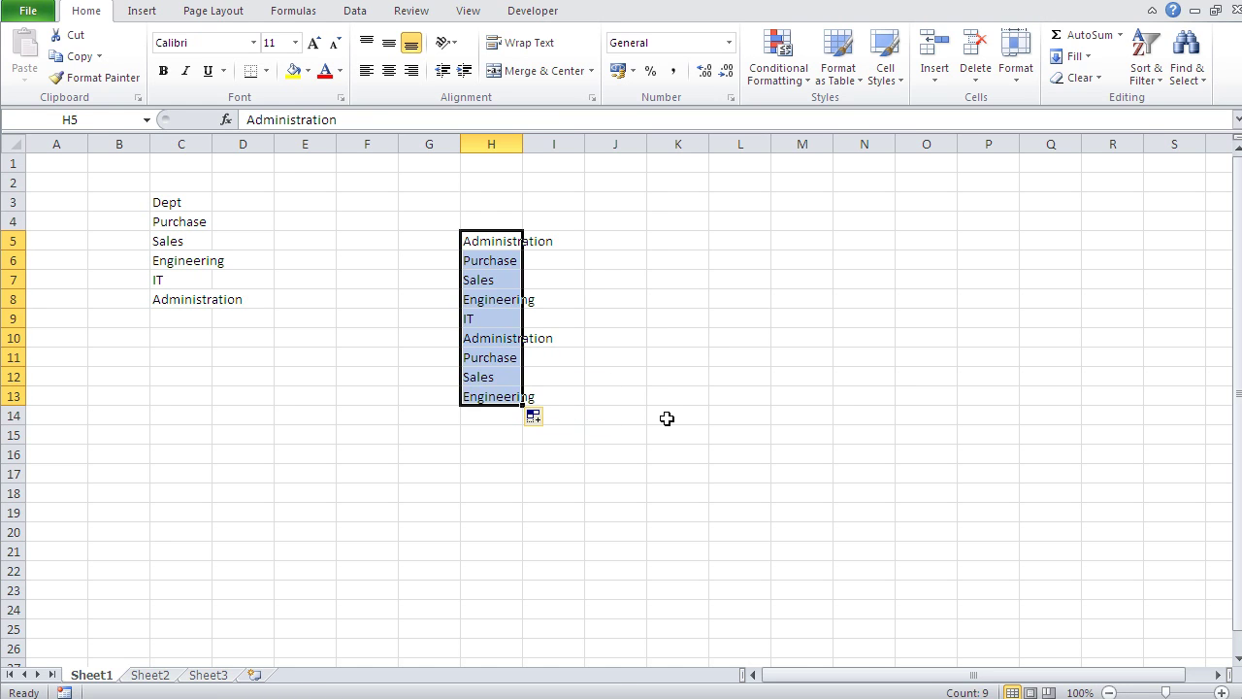
click(660, 419)
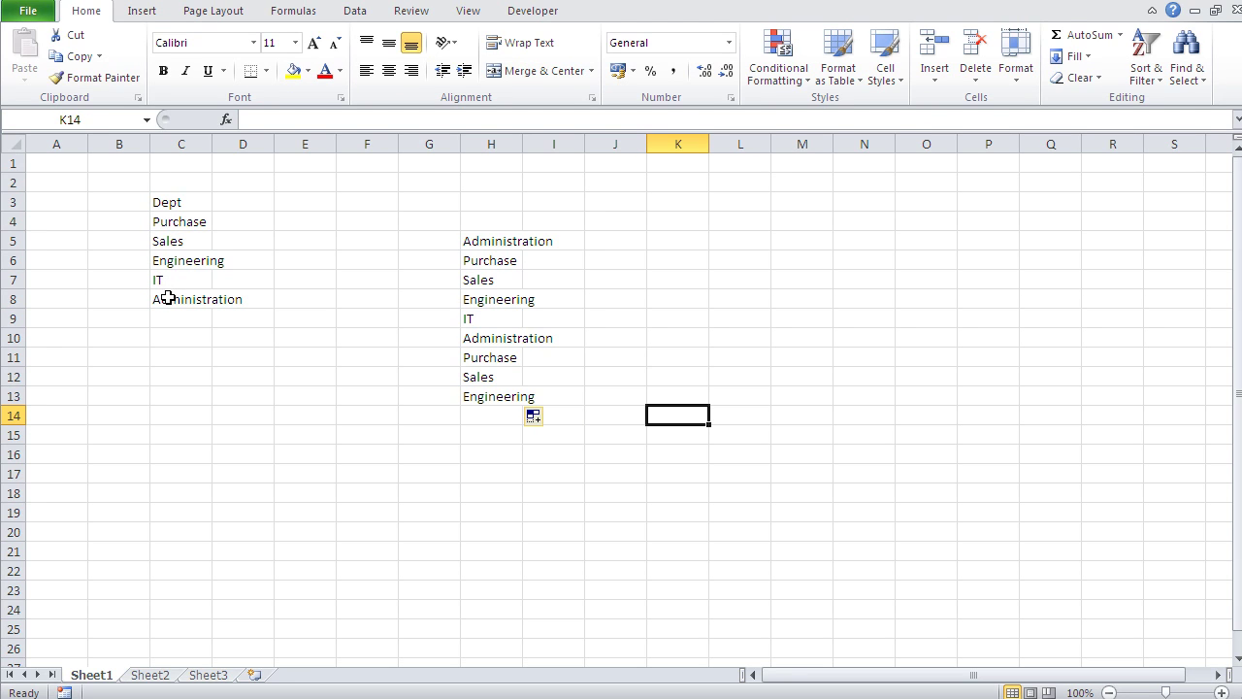
Replace Sales in cell C5 with aaa.
click(158, 243)
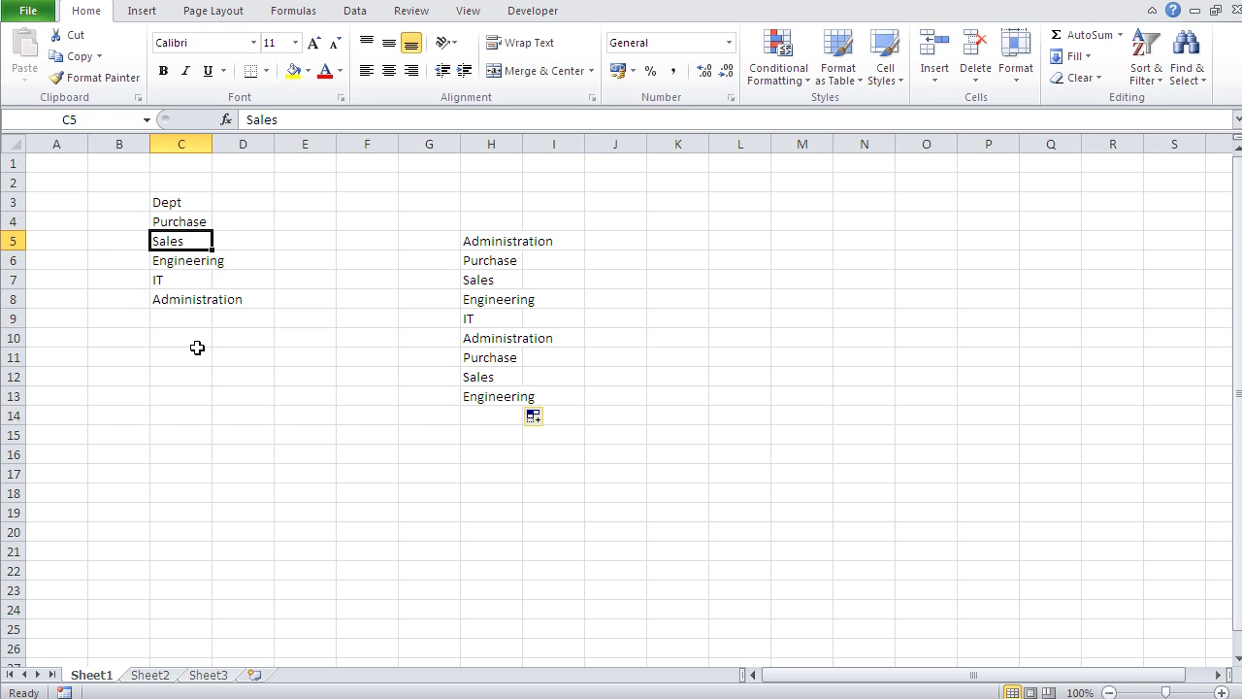
text(aaa)
key(Return)
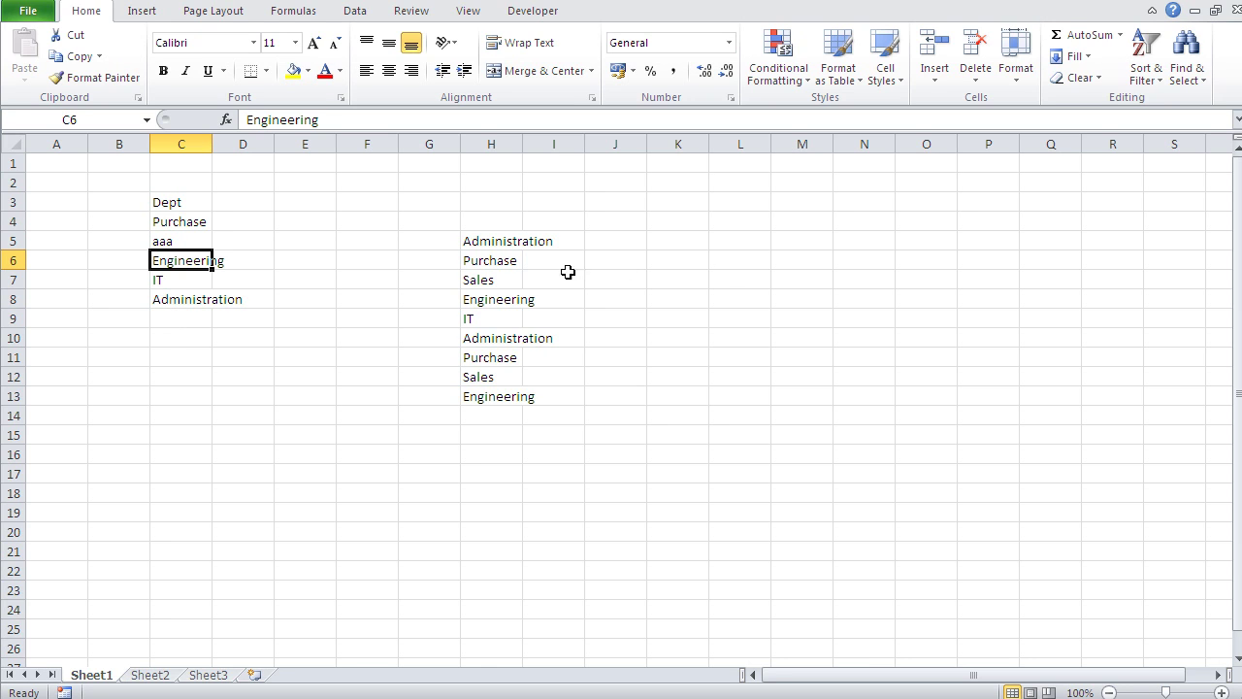
Extend the department series from H5 down to H17, then go to the File view.
click(758, 247)
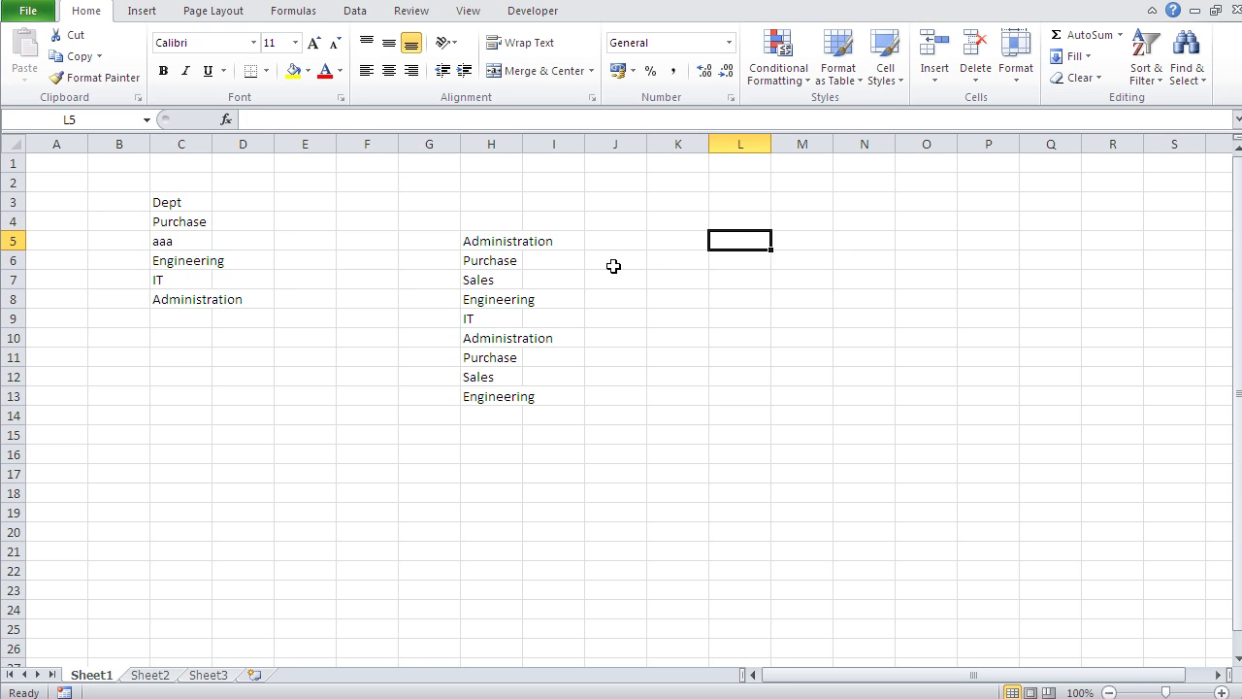
click(537, 251)
click(514, 243)
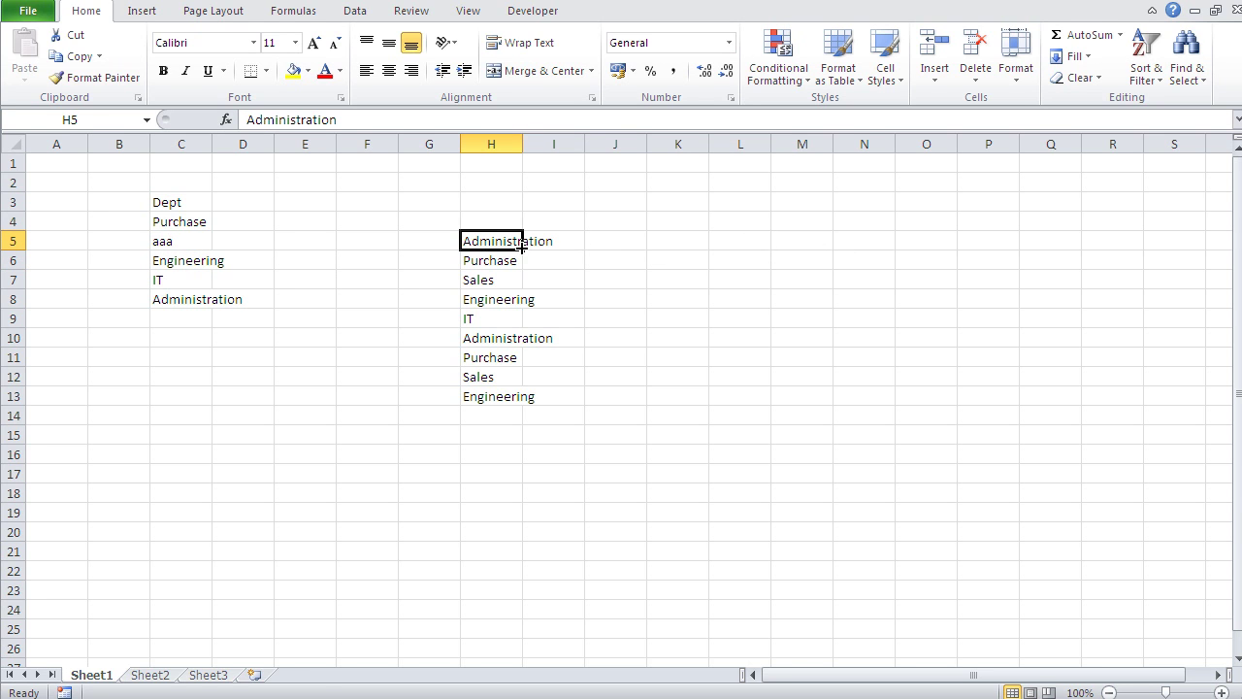
drag(522, 250, 516, 482)
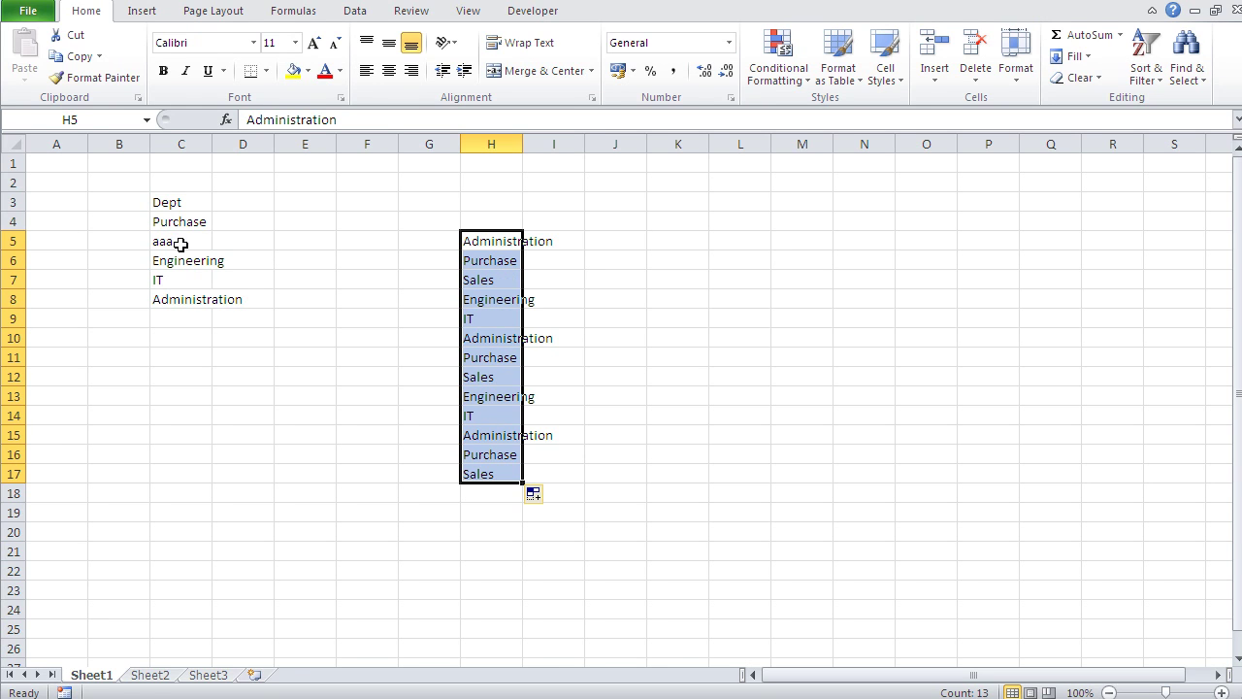
click(254, 260)
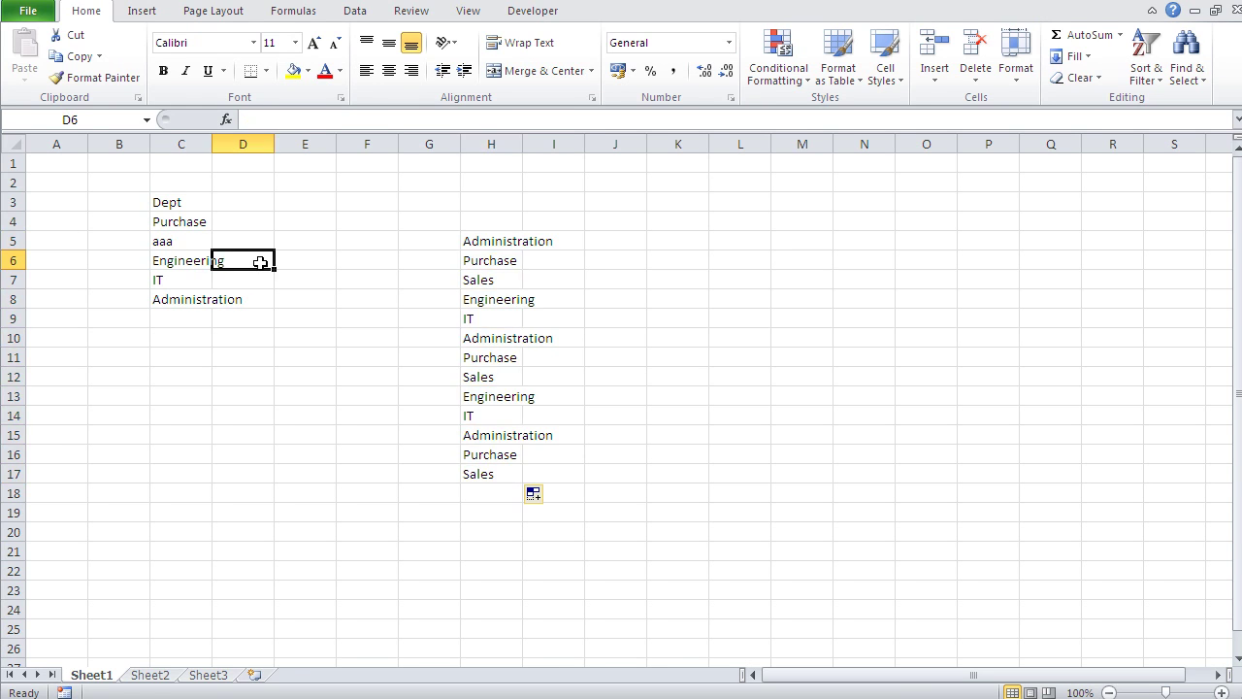
click(29, 16)
Open Advanced options' Custom Lists and select the Purchase, Sales, Engineering, IT, Administration list.
click(61, 373)
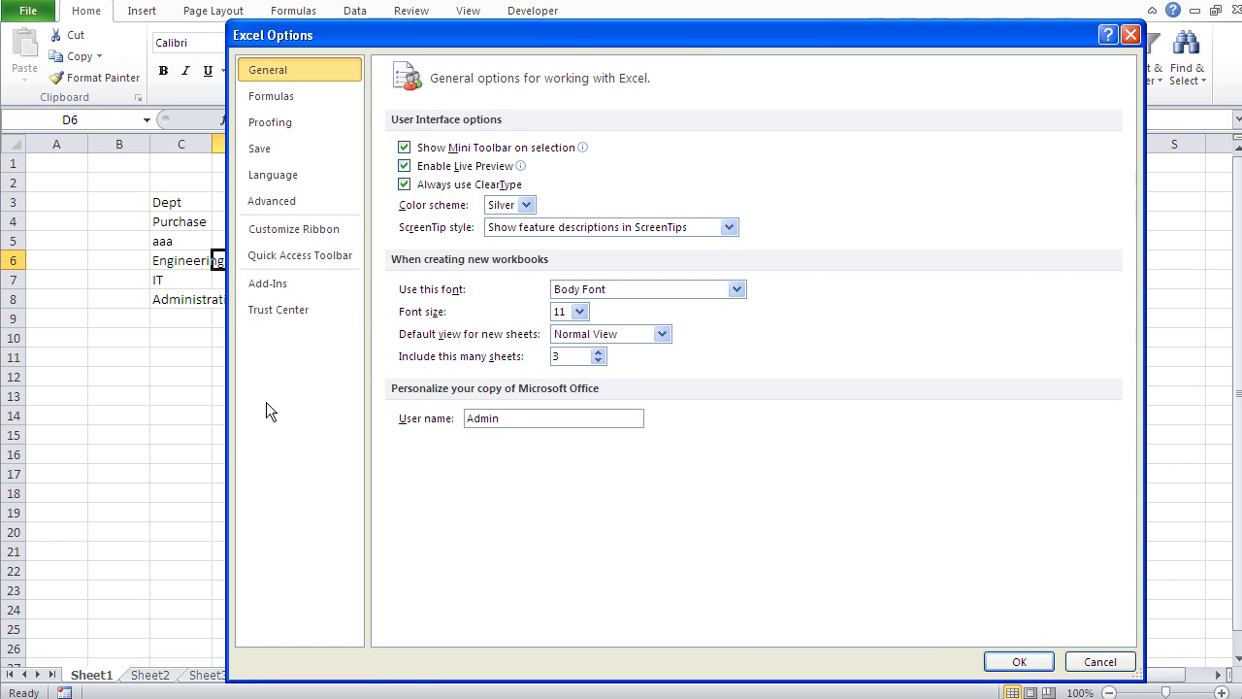
click(271, 201)
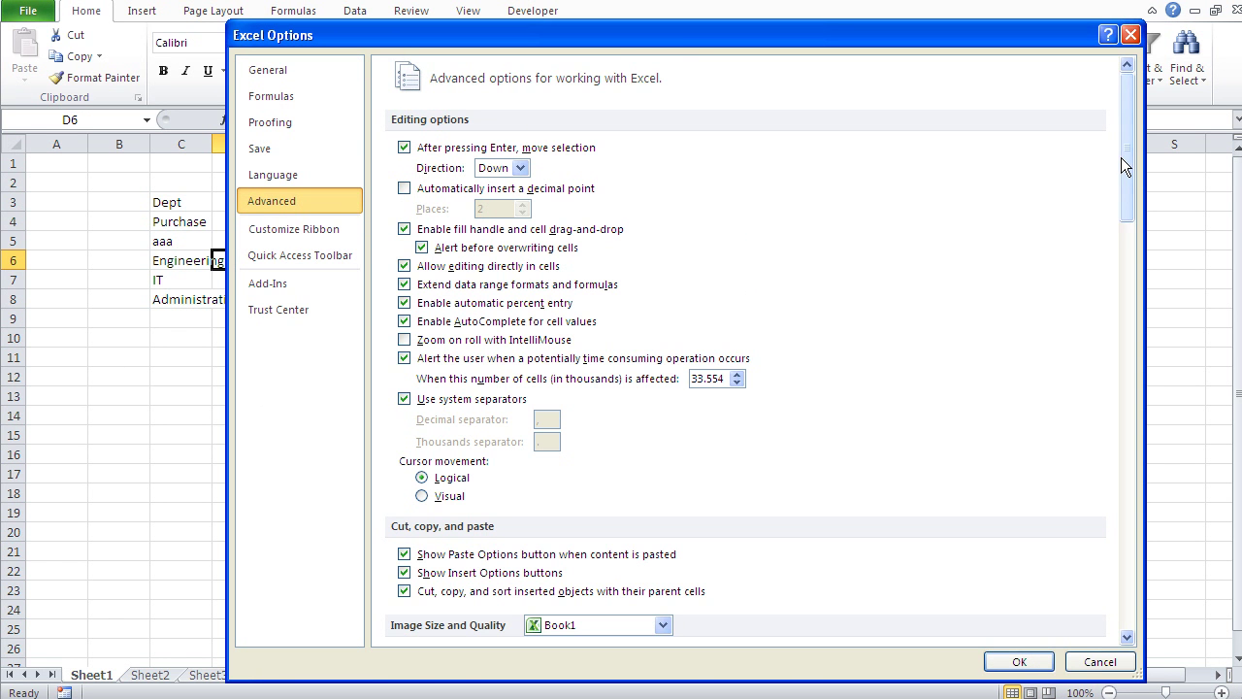
drag(1120, 158, 1099, 575)
click(701, 468)
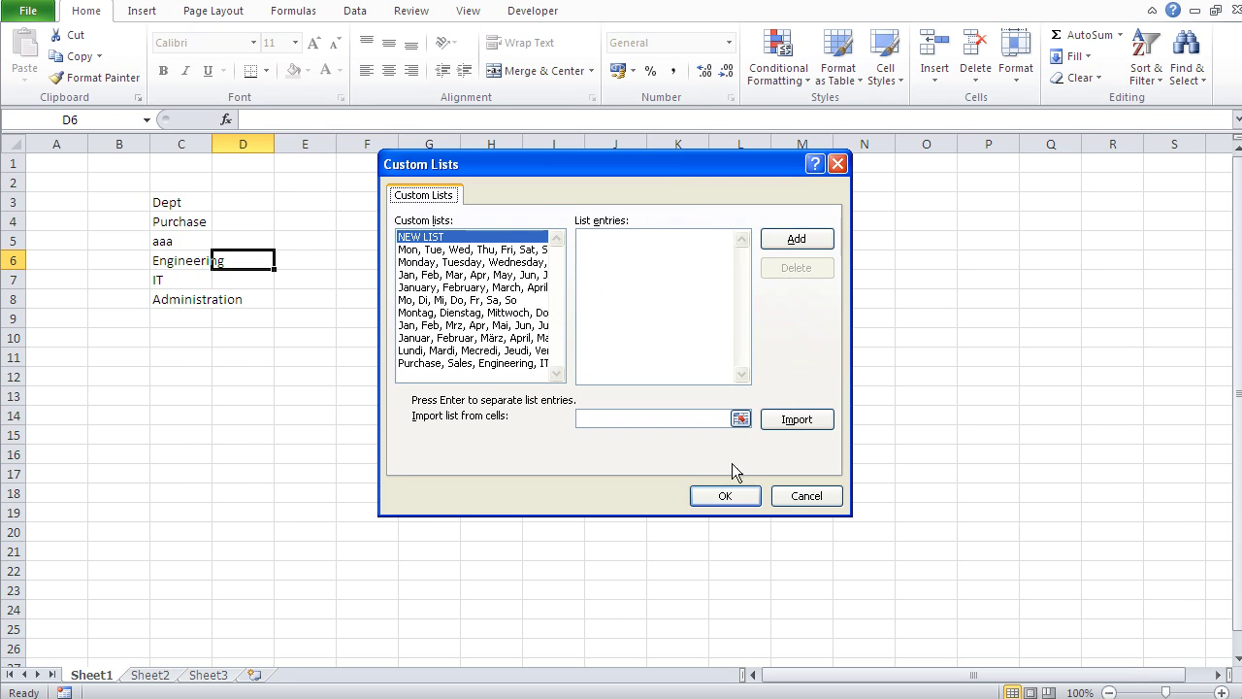
click(489, 370)
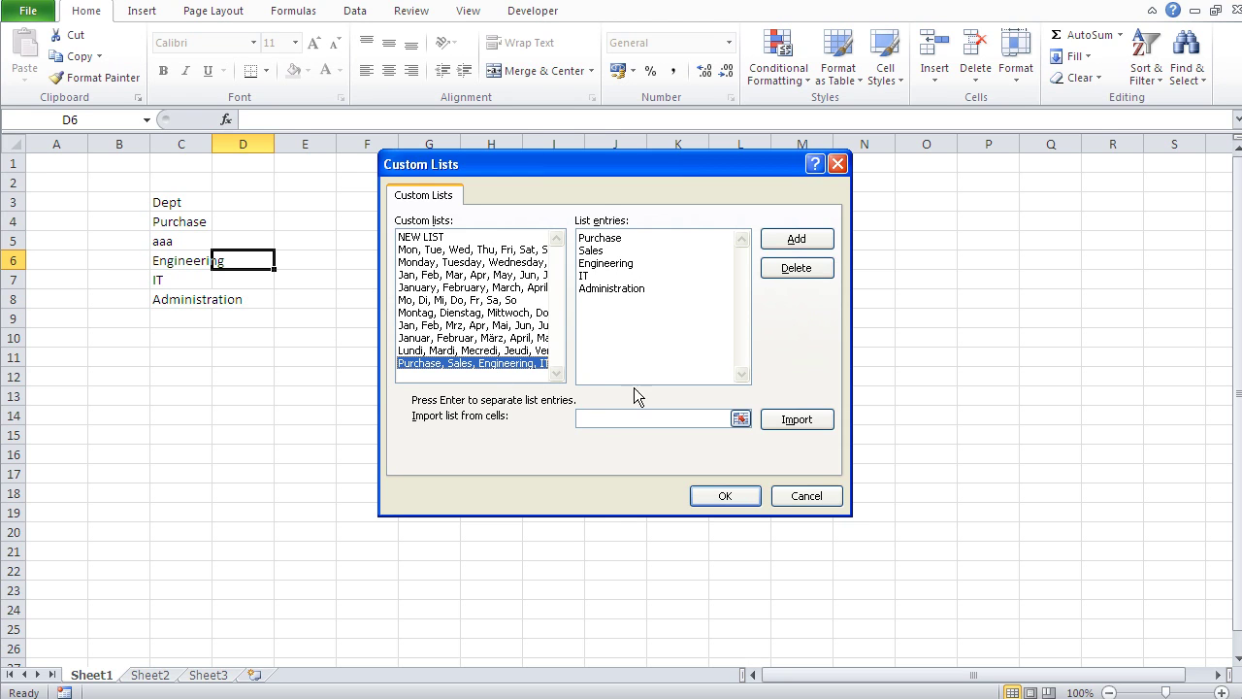
Shorten the department list entries to PUR, SL, ENG, IT, ADMIN and save the list.
double_click(626, 239)
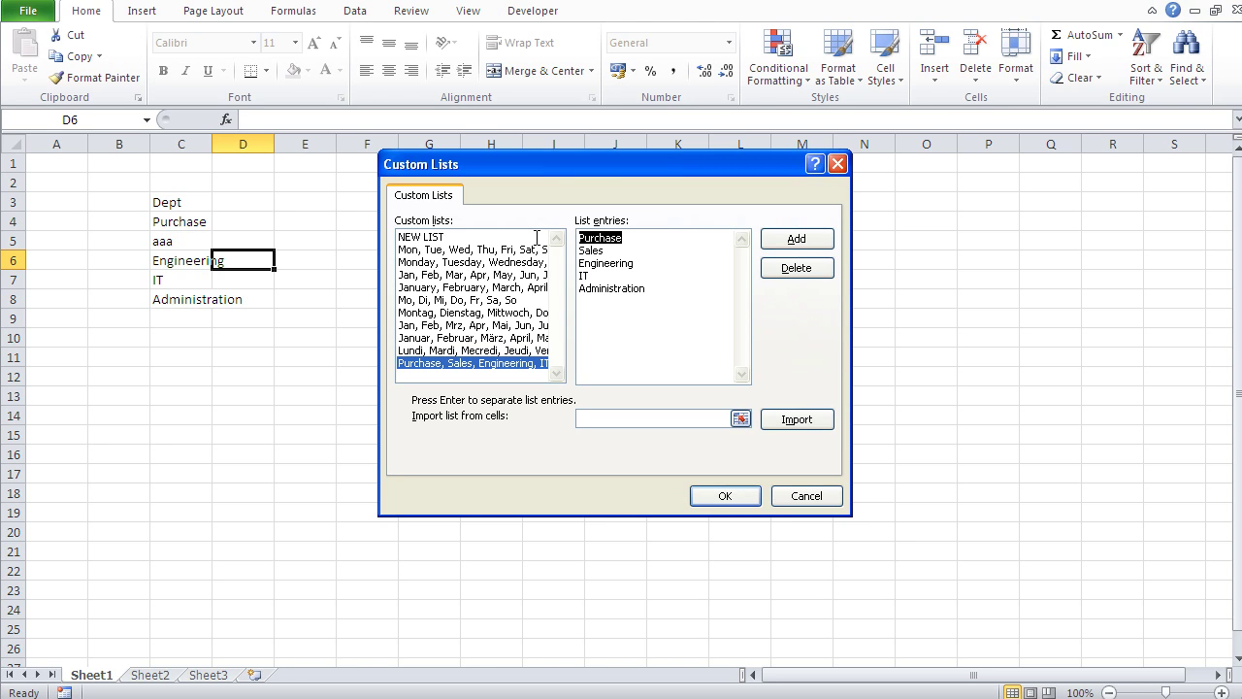
text(PUR)
double_click(602, 251)
text(SL)
double_click(651, 260)
text(ENG)
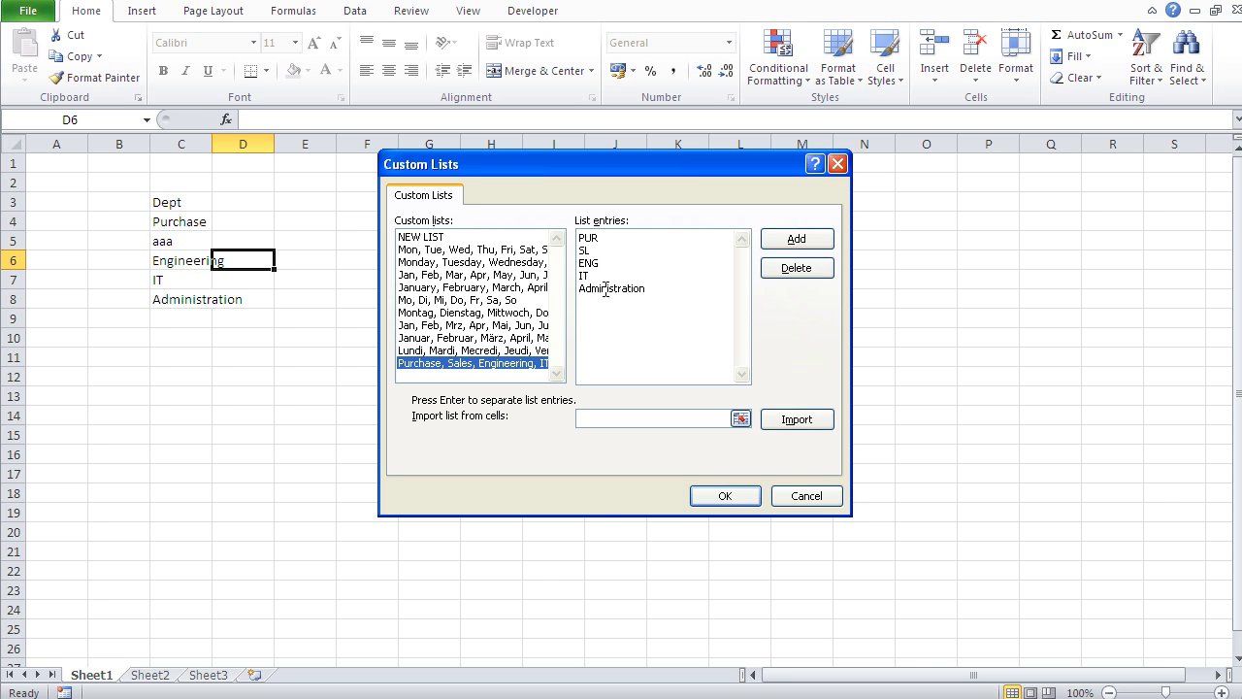
double_click(658, 287)
text(ADMIN)
click(813, 243)
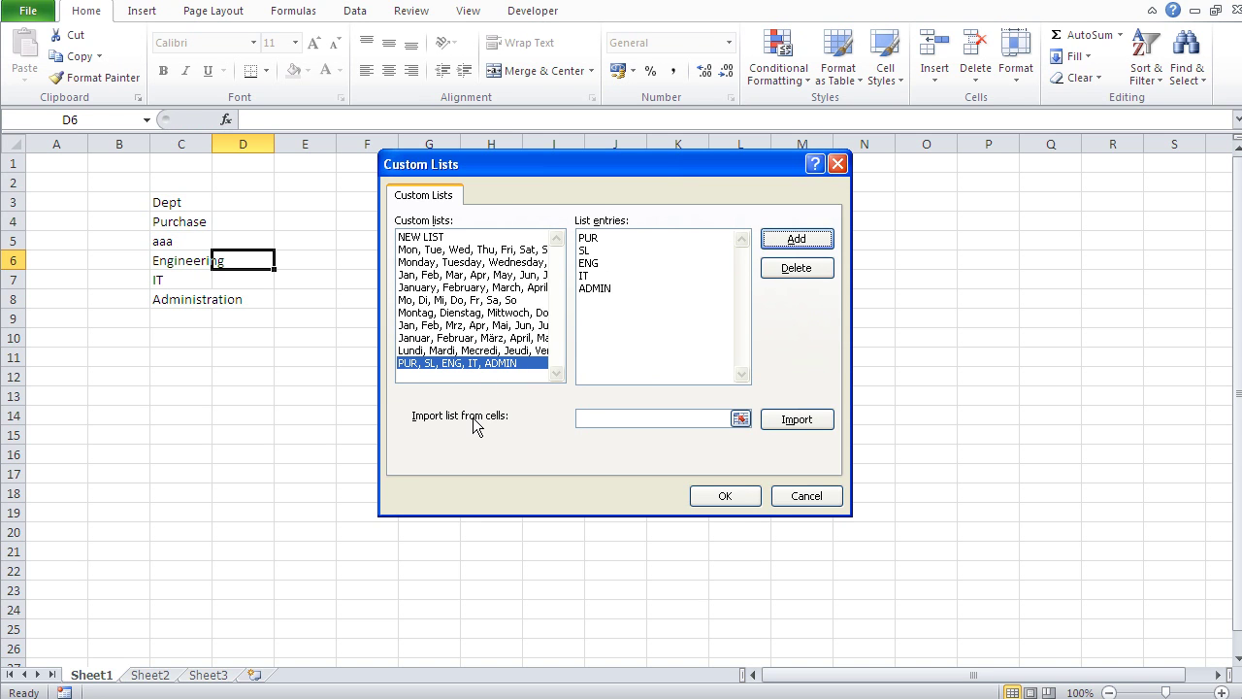
click(724, 496)
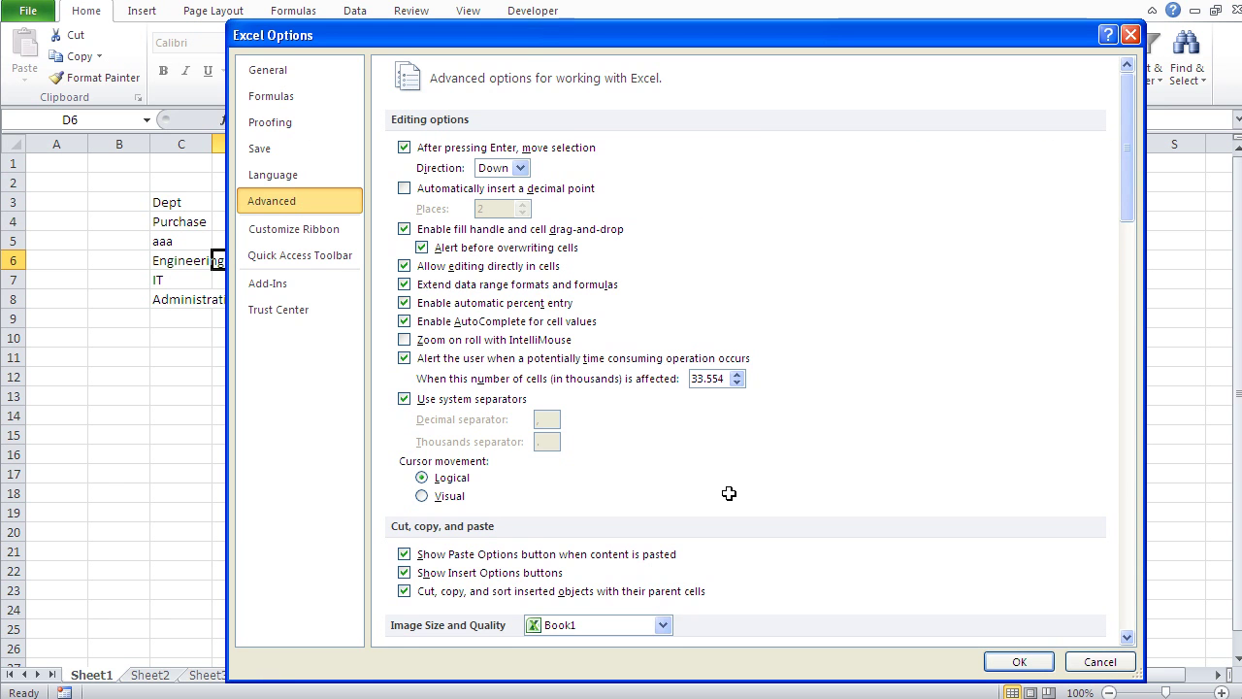
Close the Excel Options window with OK, returning to Sheet1.
click(1019, 660)
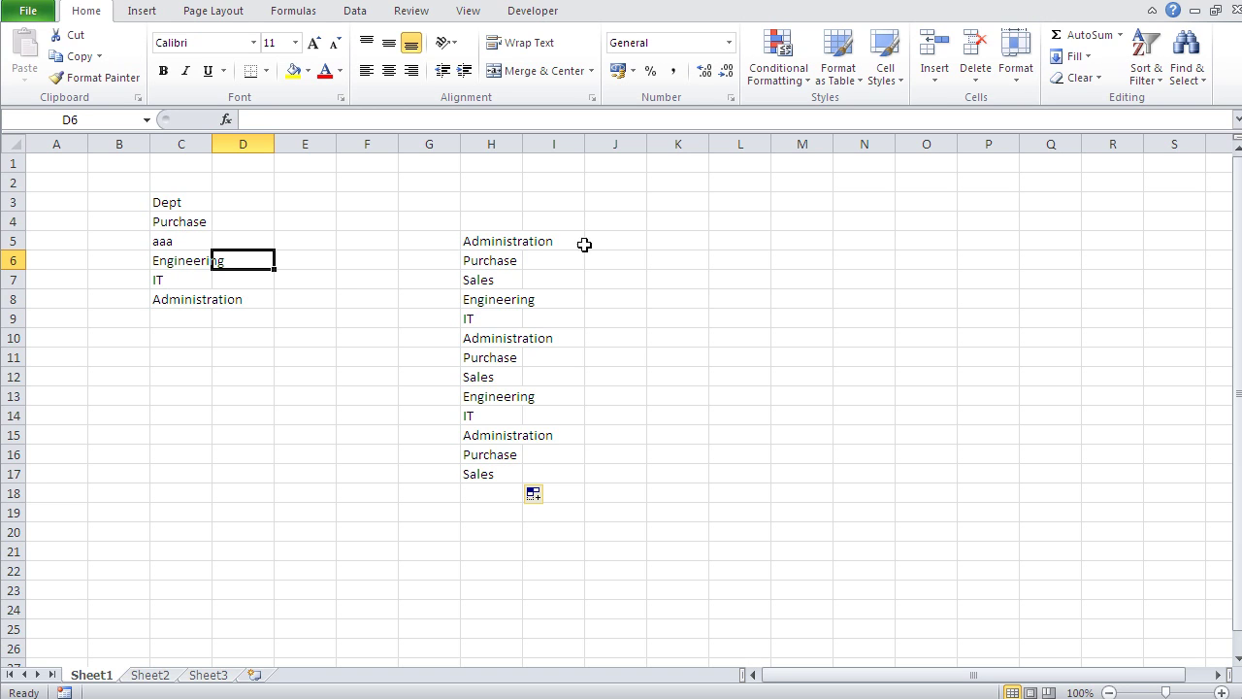
Autofill Administration from H5 down to H17 and review the Auto Fill choices.
click(538, 244)
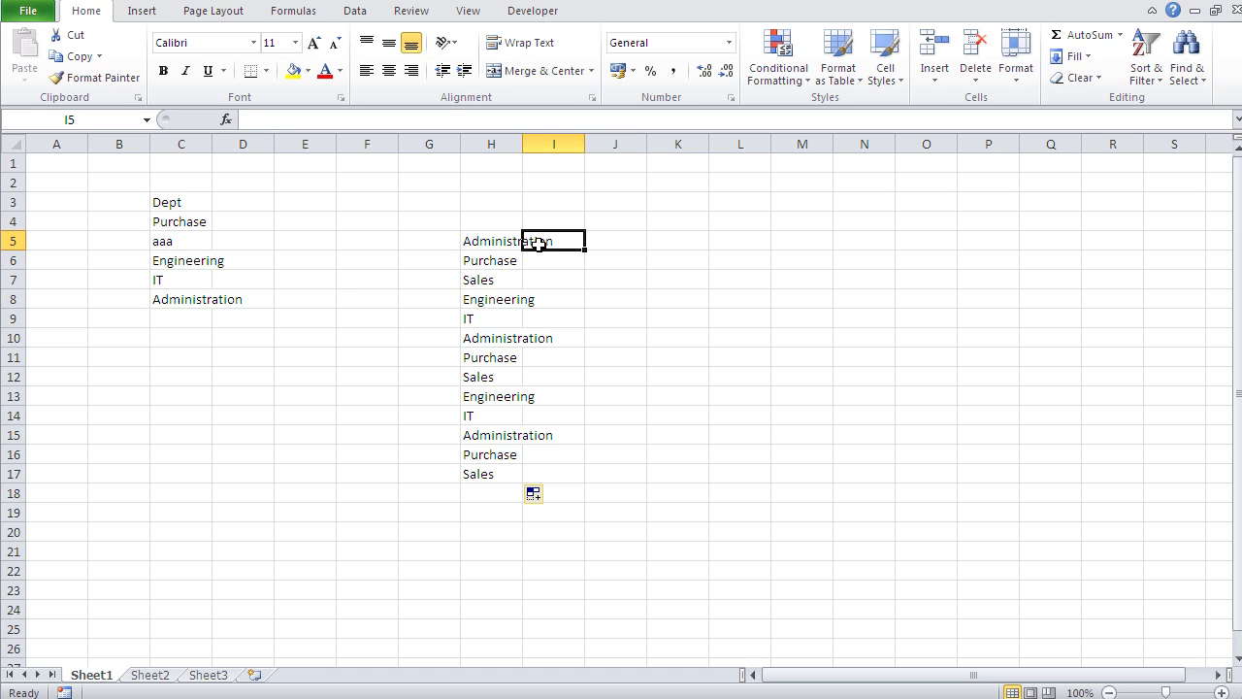
click(488, 250)
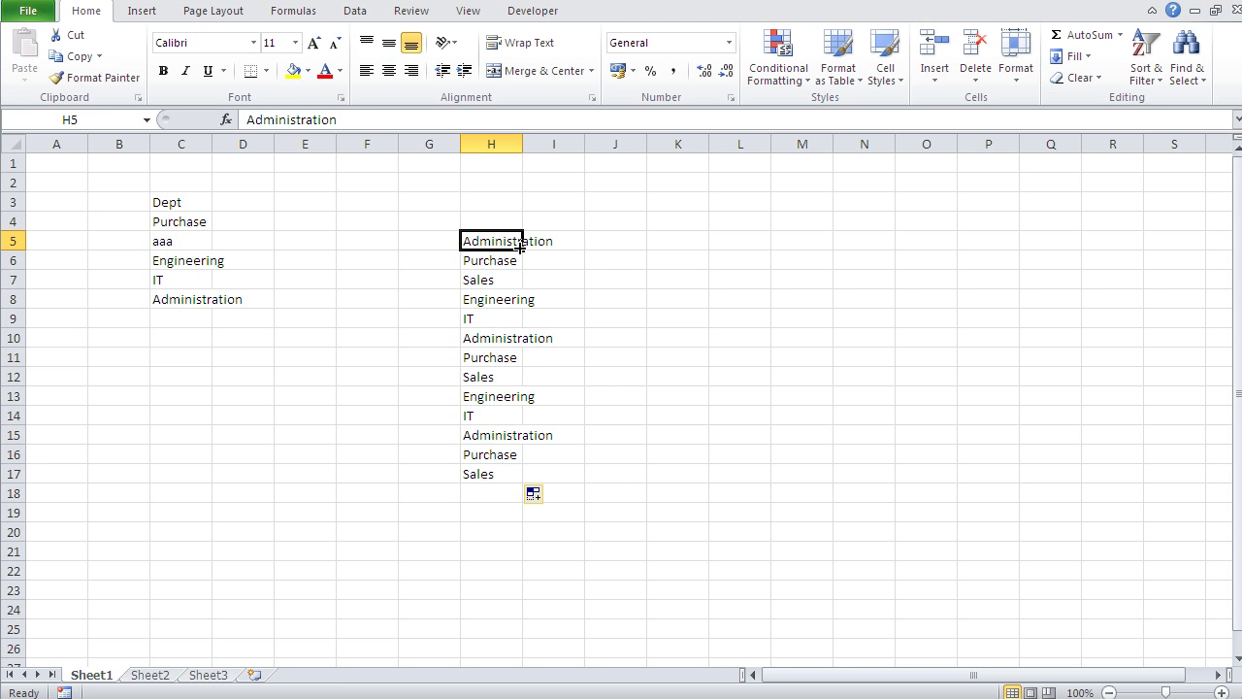
drag(521, 248, 527, 487)
click(530, 490)
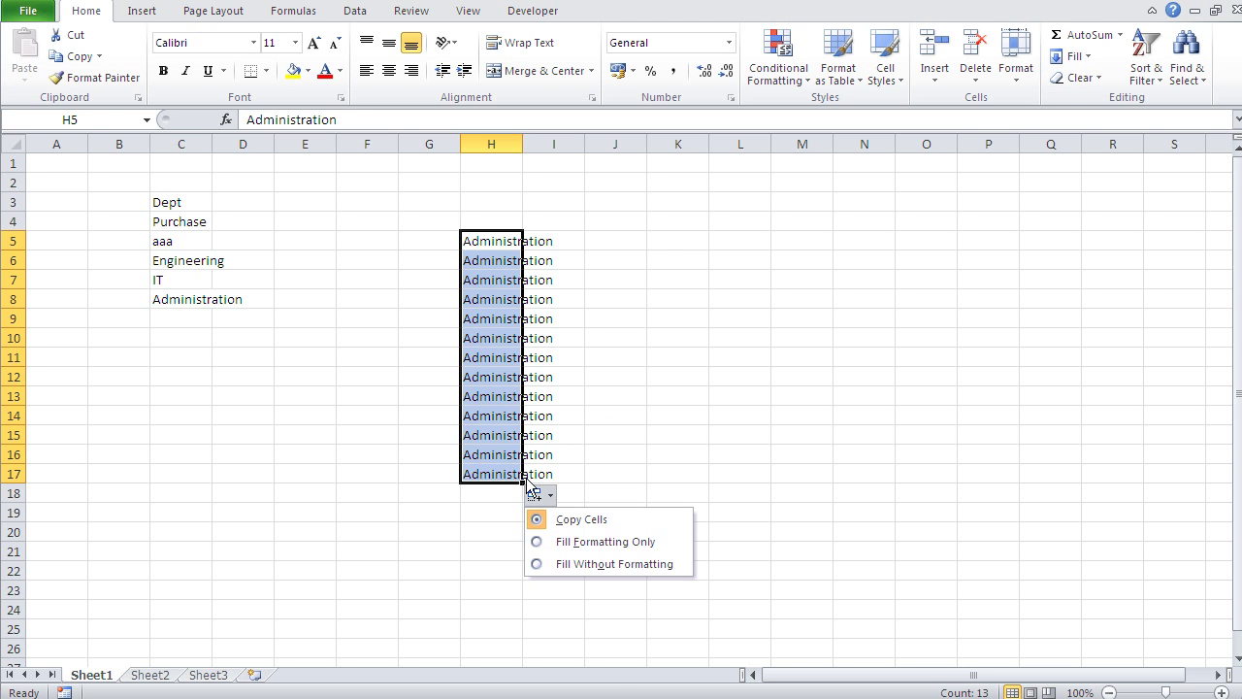
click(572, 399)
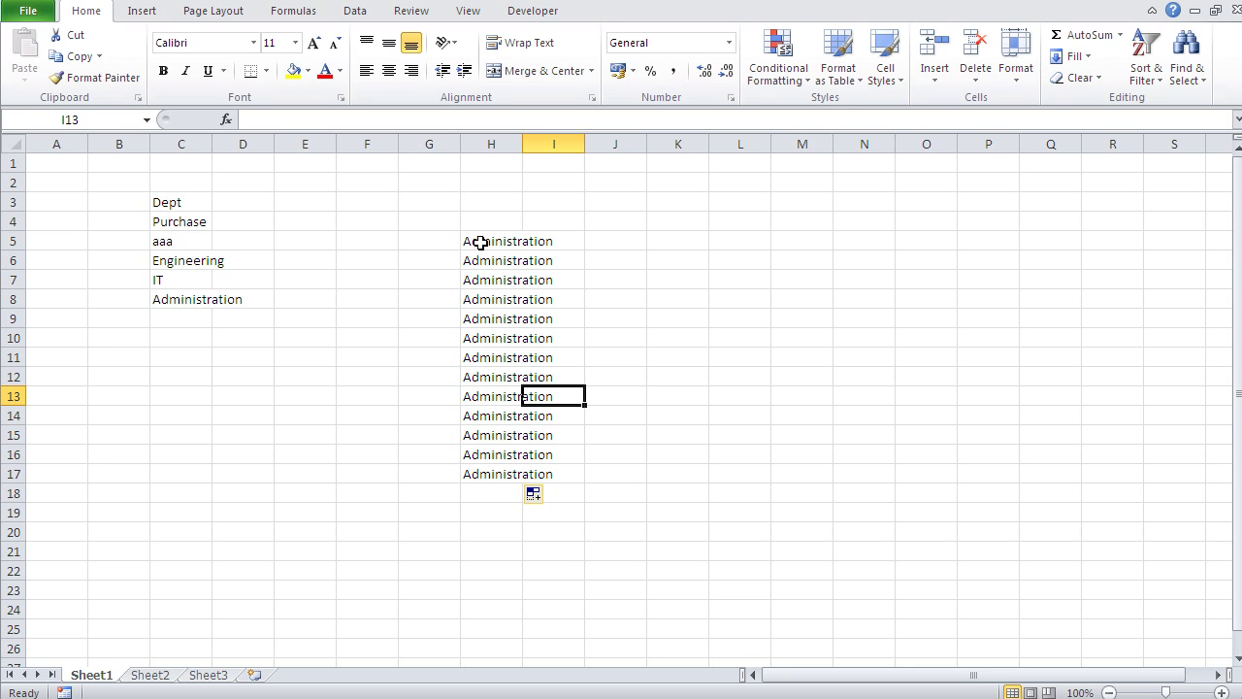
click(656, 237)
Enter admin in K5 and autofill the short department names down to K13.
text(admin)
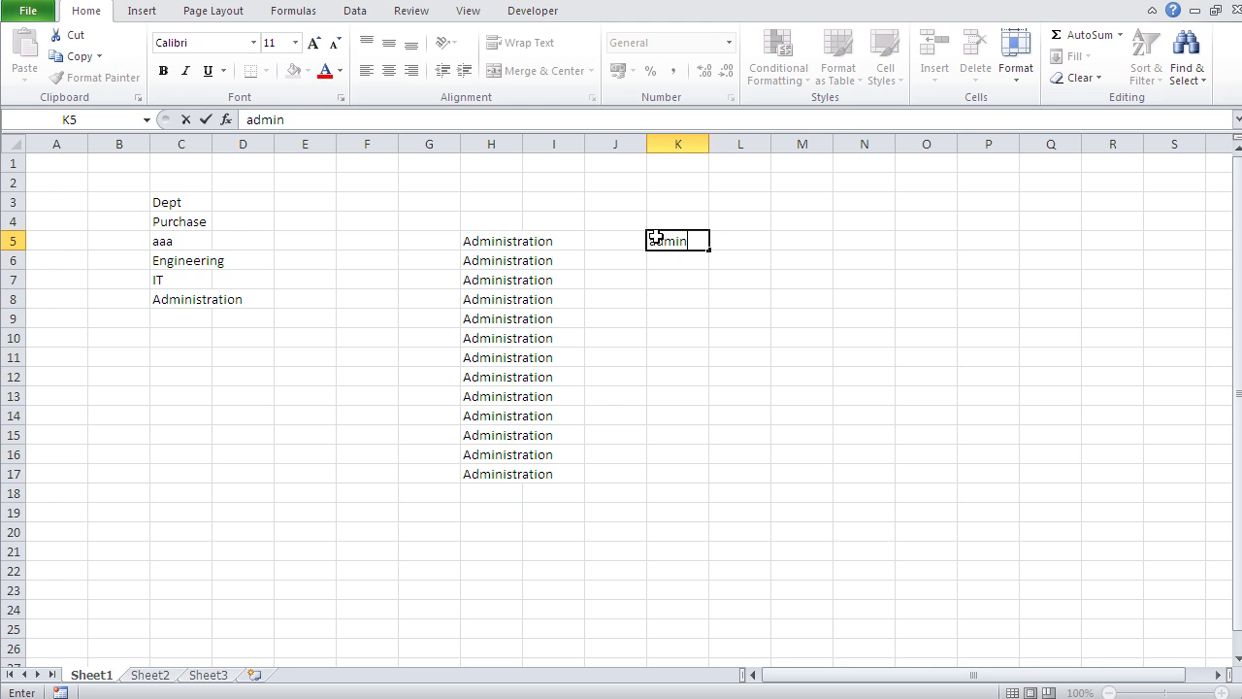
key(Return)
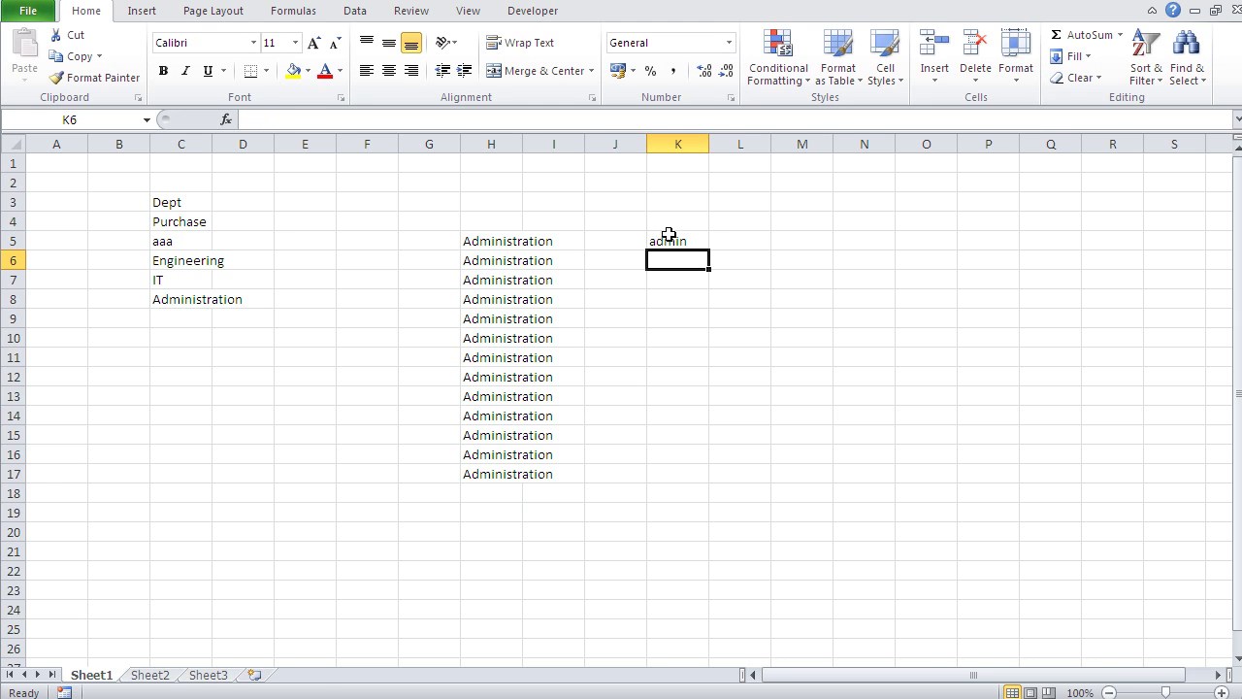
click(670, 239)
drag(710, 251, 709, 400)
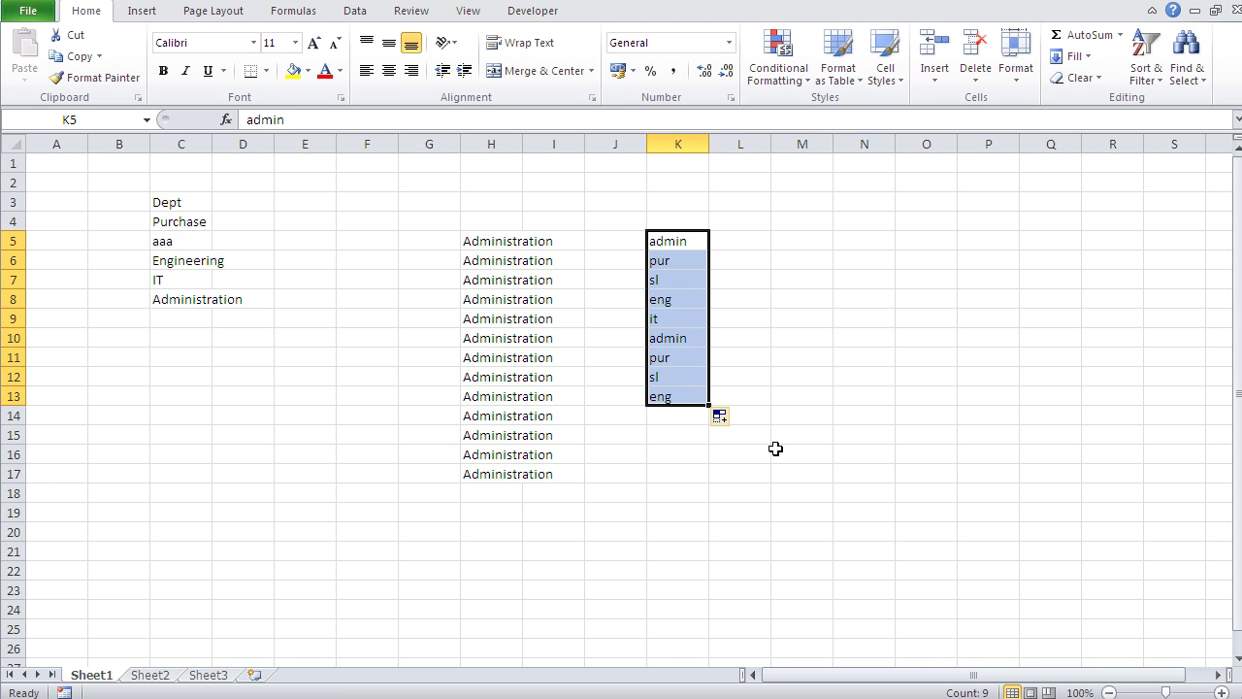
click(774, 447)
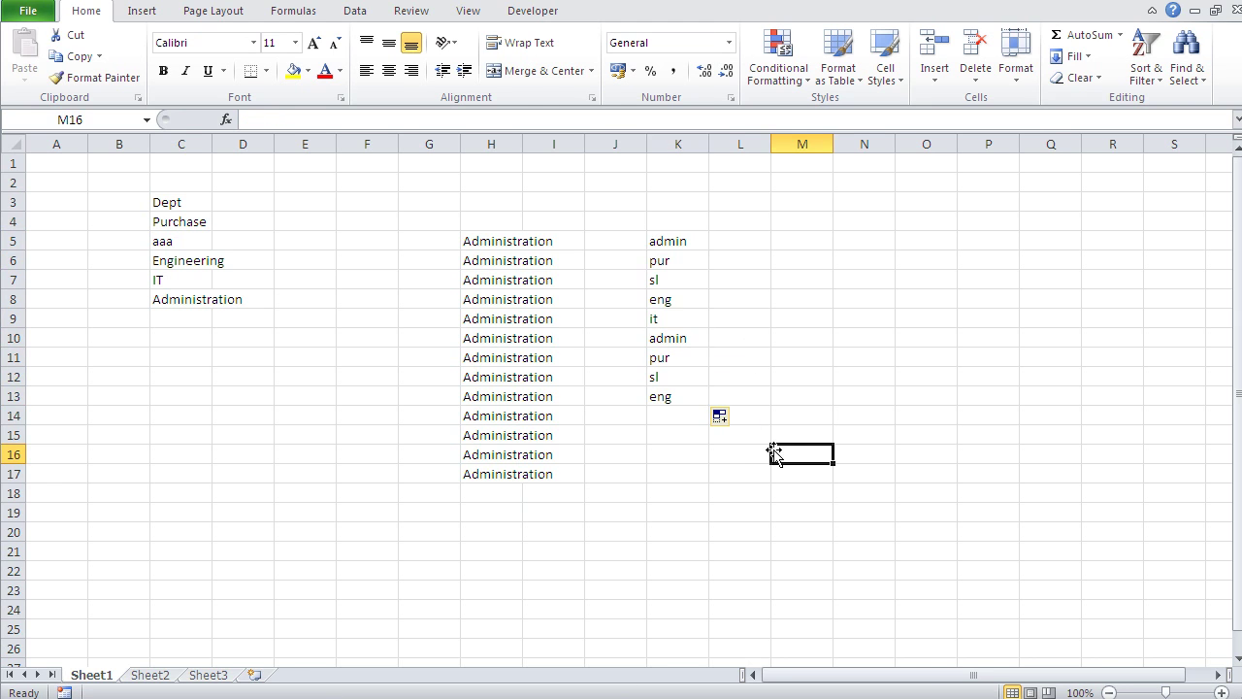
Extend the K5 series across row 5, right to P5 and left to I5.
click(665, 242)
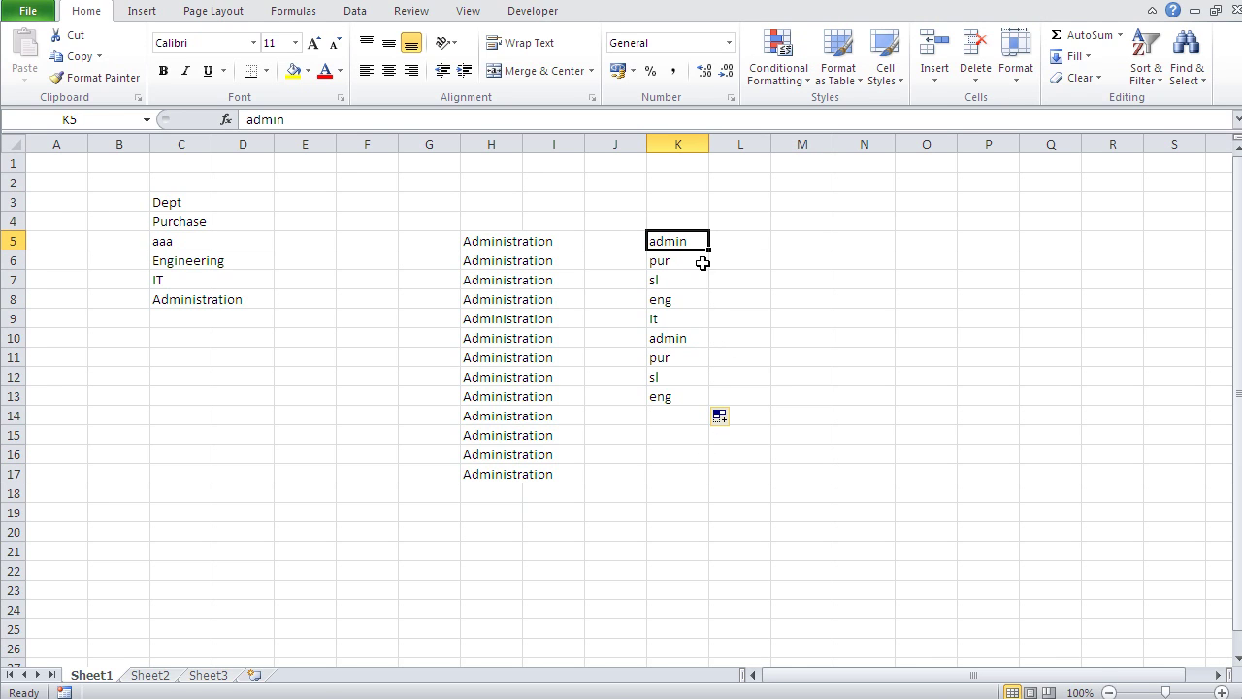
drag(709, 250, 1027, 250)
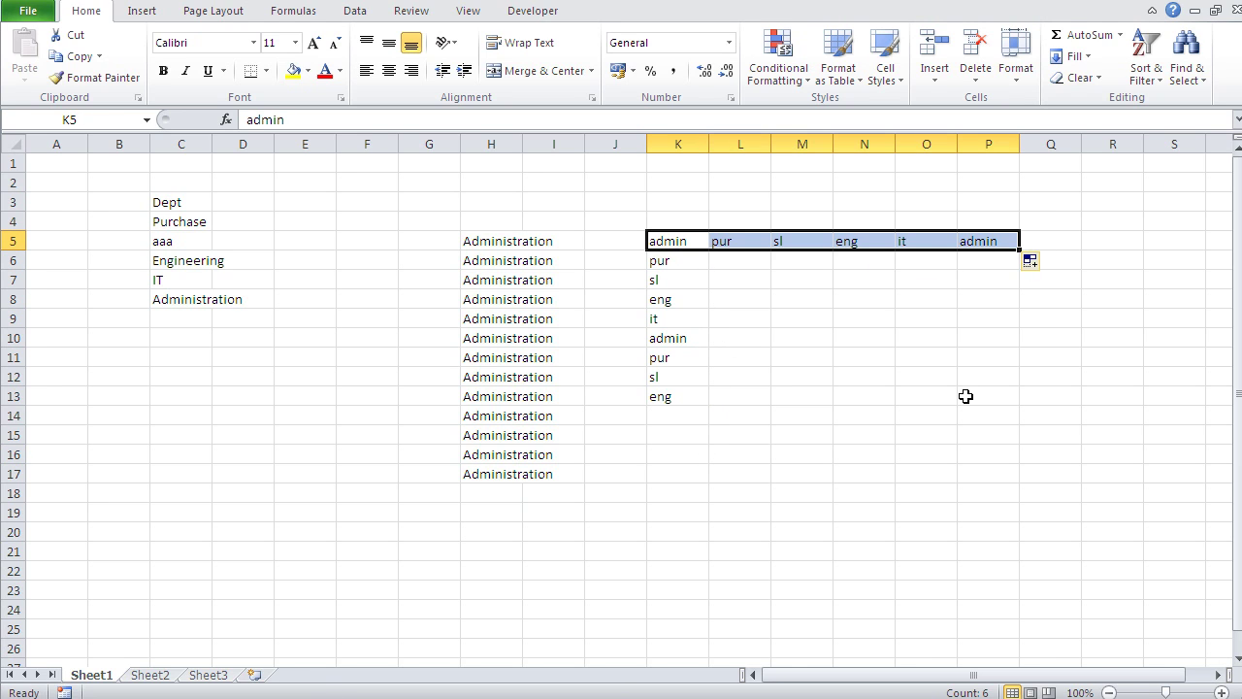
click(682, 244)
drag(709, 249, 544, 245)
click(757, 331)
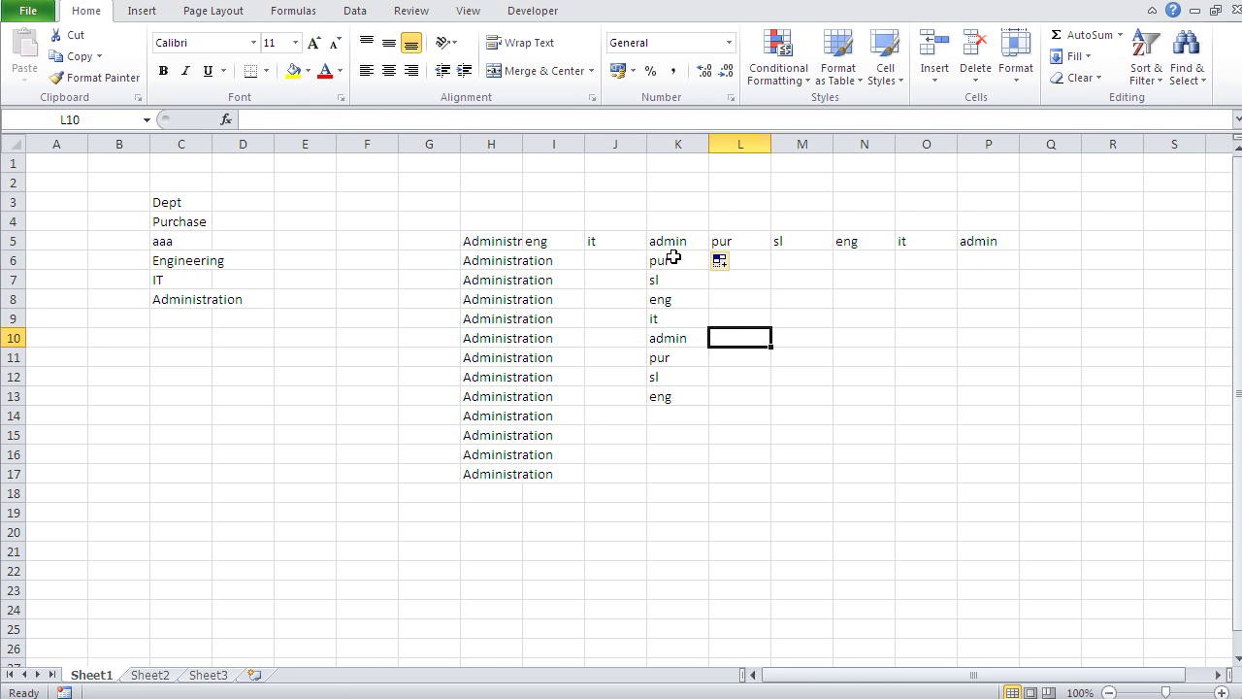
click(766, 287)
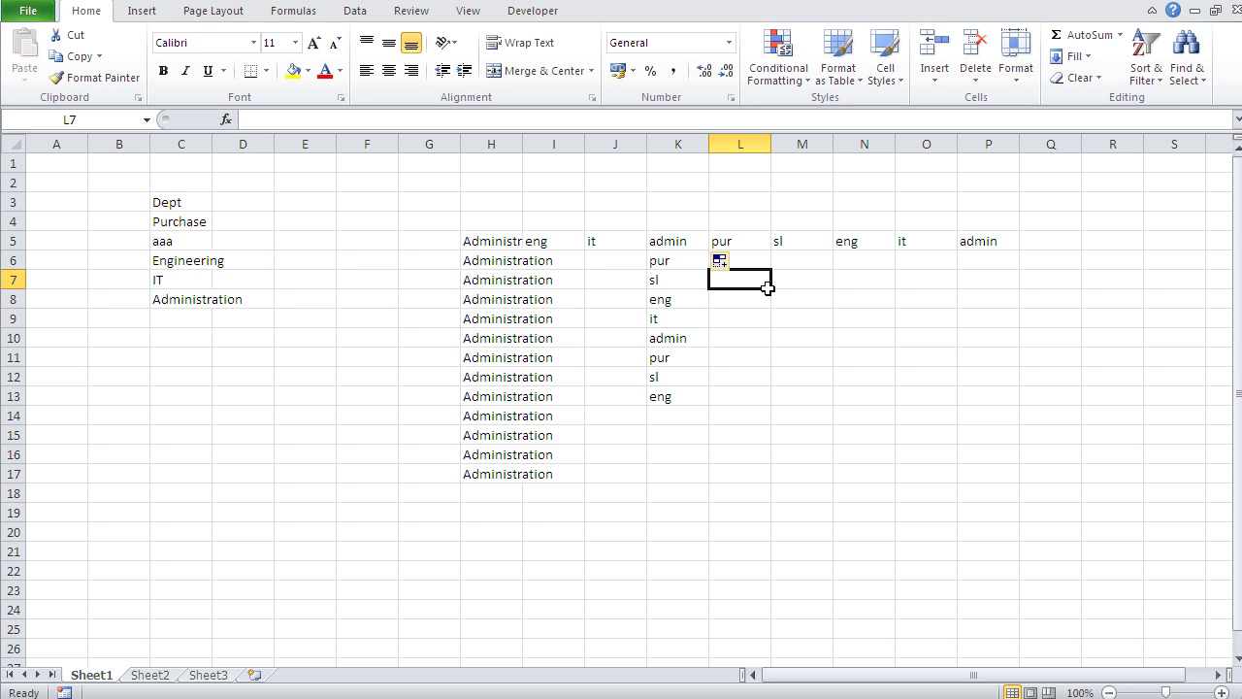
click(300, 246)
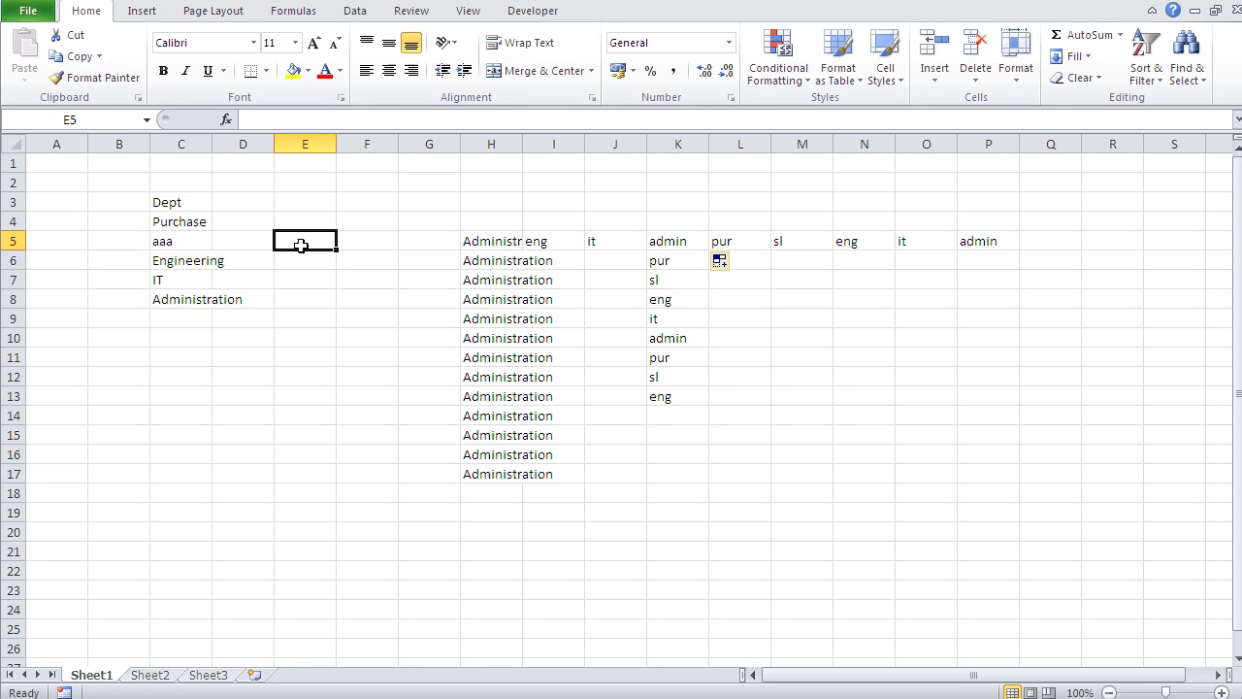
Enter A in E5 and B in E6.
text(A)
key(Return)
text(B)
key(Return)
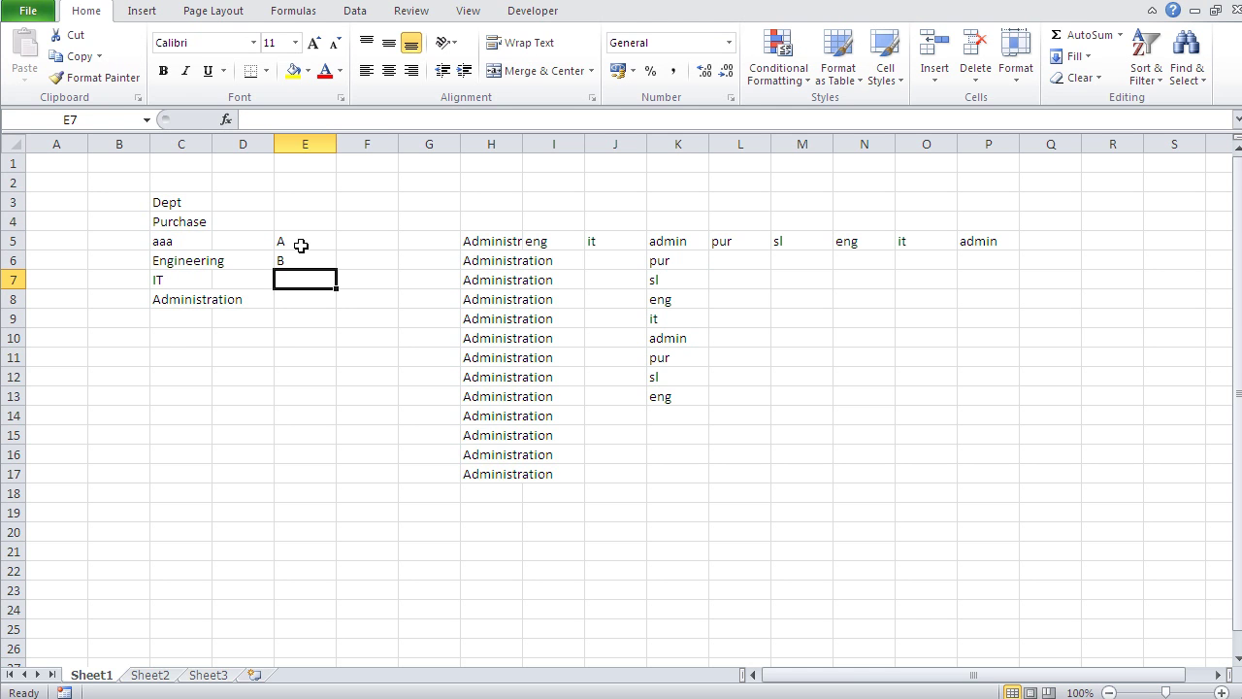
Open the Custom Lists editor from Excel's Advanced options.
click(28, 13)
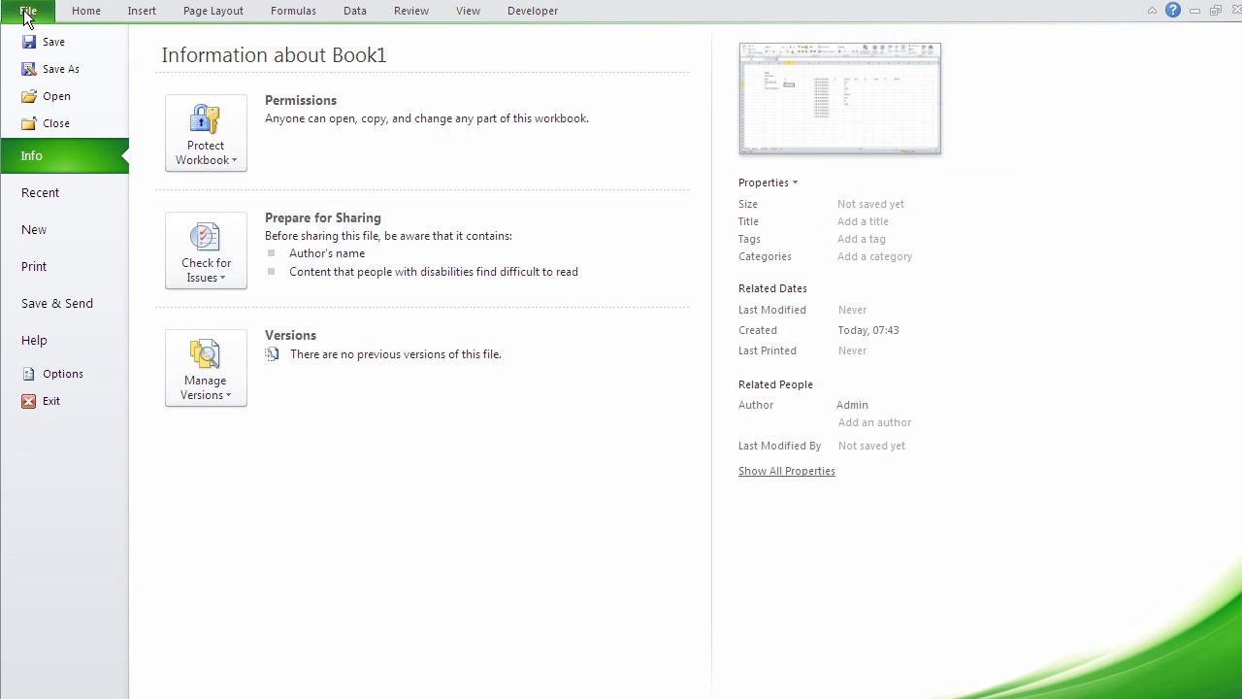
click(76, 380)
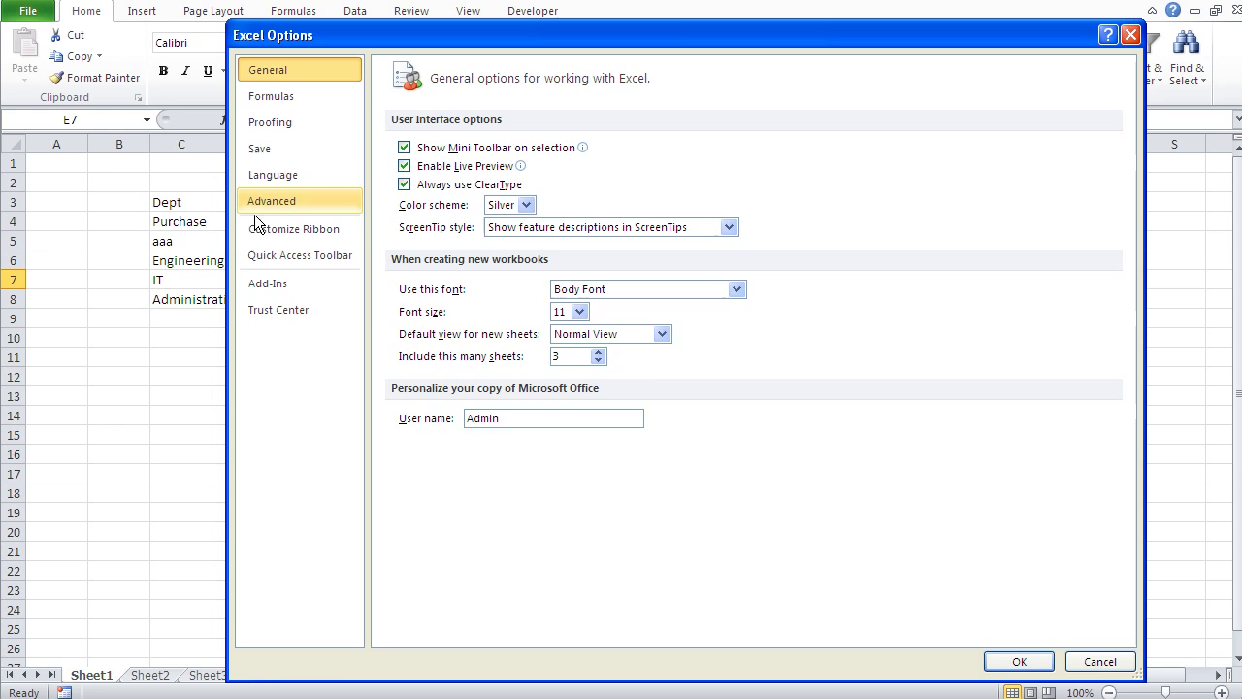
click(254, 215)
drag(1126, 154, 1120, 577)
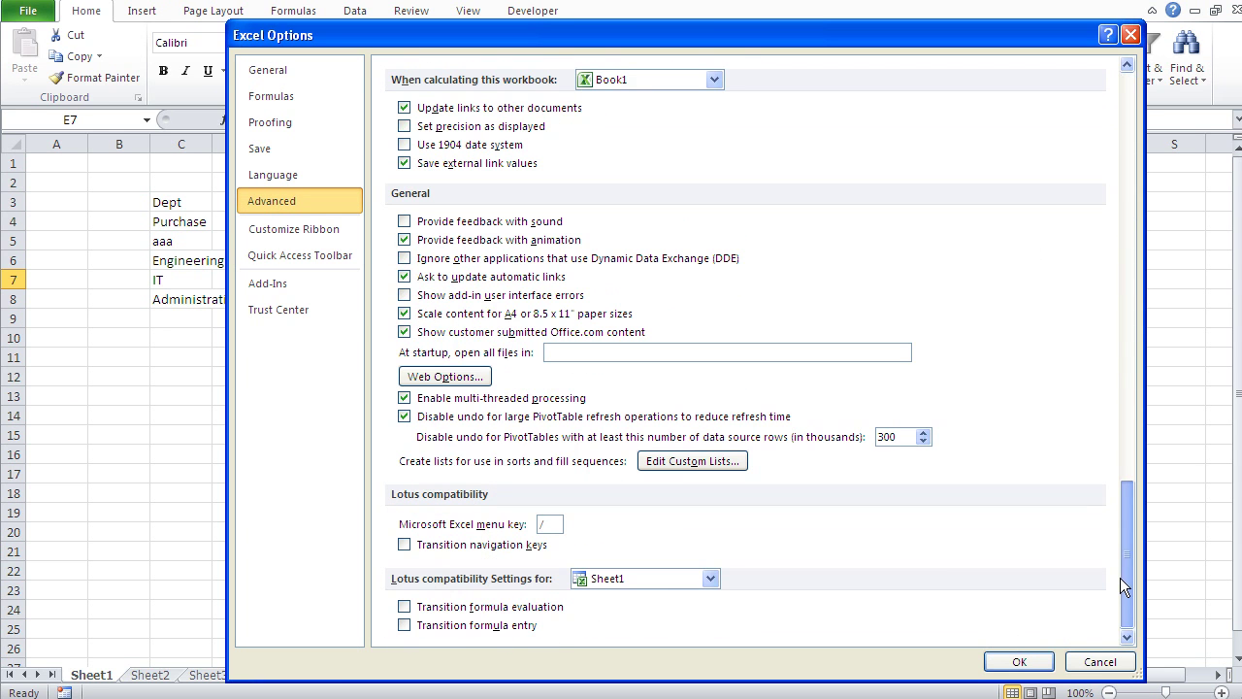
click(718, 461)
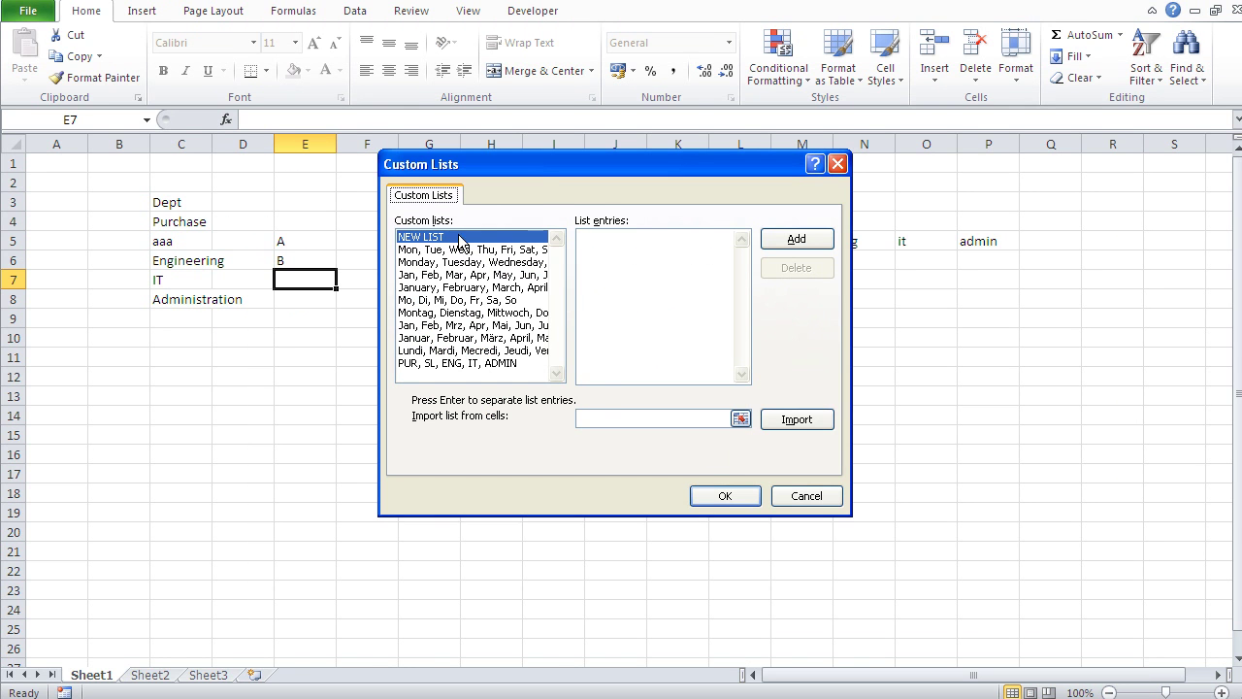
Add a new custom list of letters A through H and close both dialogs.
click(578, 264)
text(A)
key(Return)
text(B )
text(C)
key(Return)
text(D)
key(Return)
text(E)
key(Return)
text(F )
text(G )
text(H)
click(776, 241)
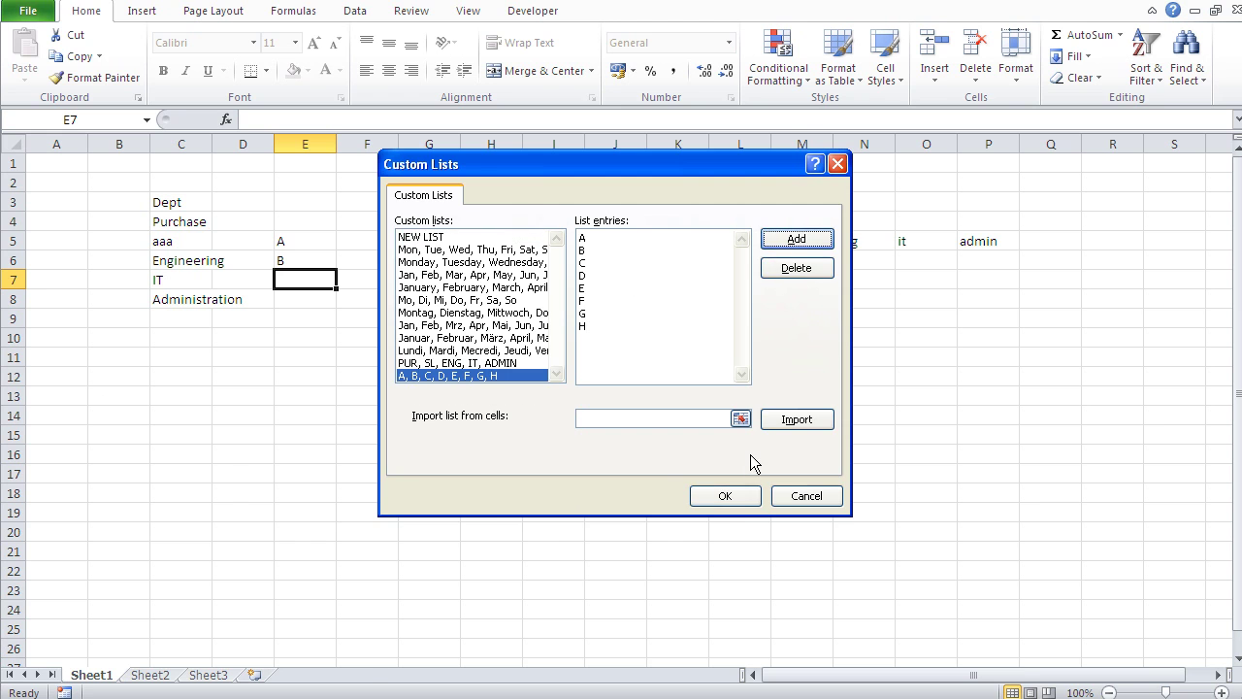
click(726, 494)
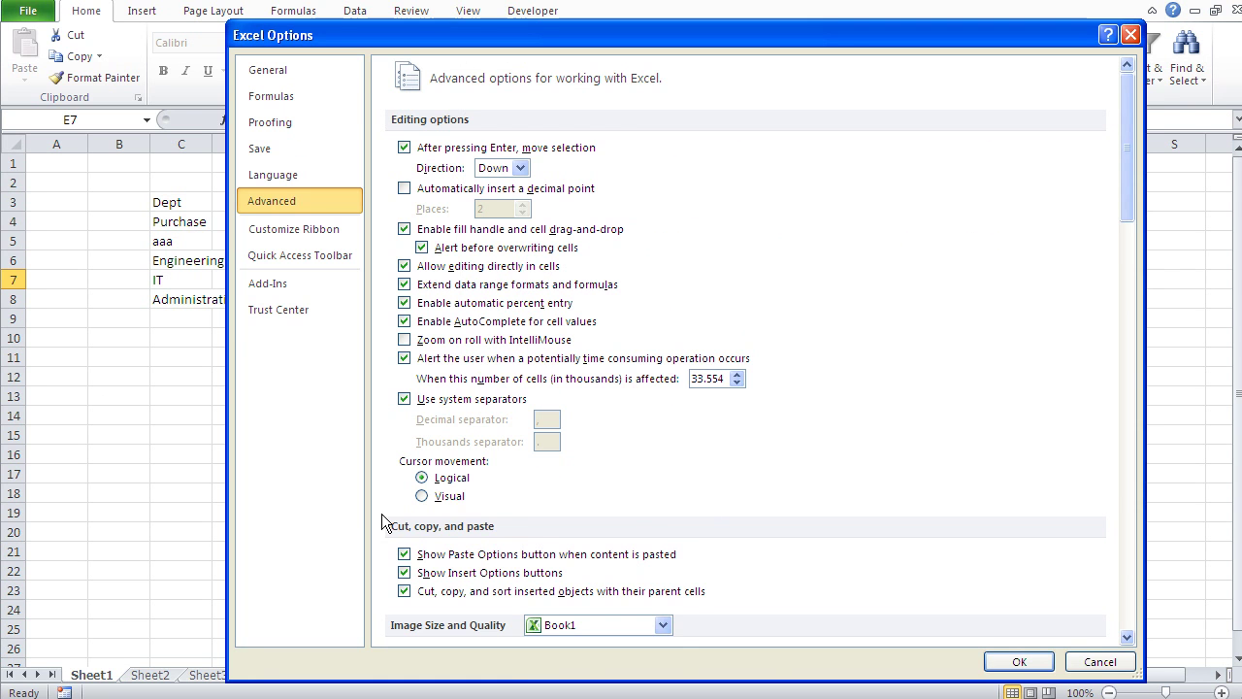
click(1019, 661)
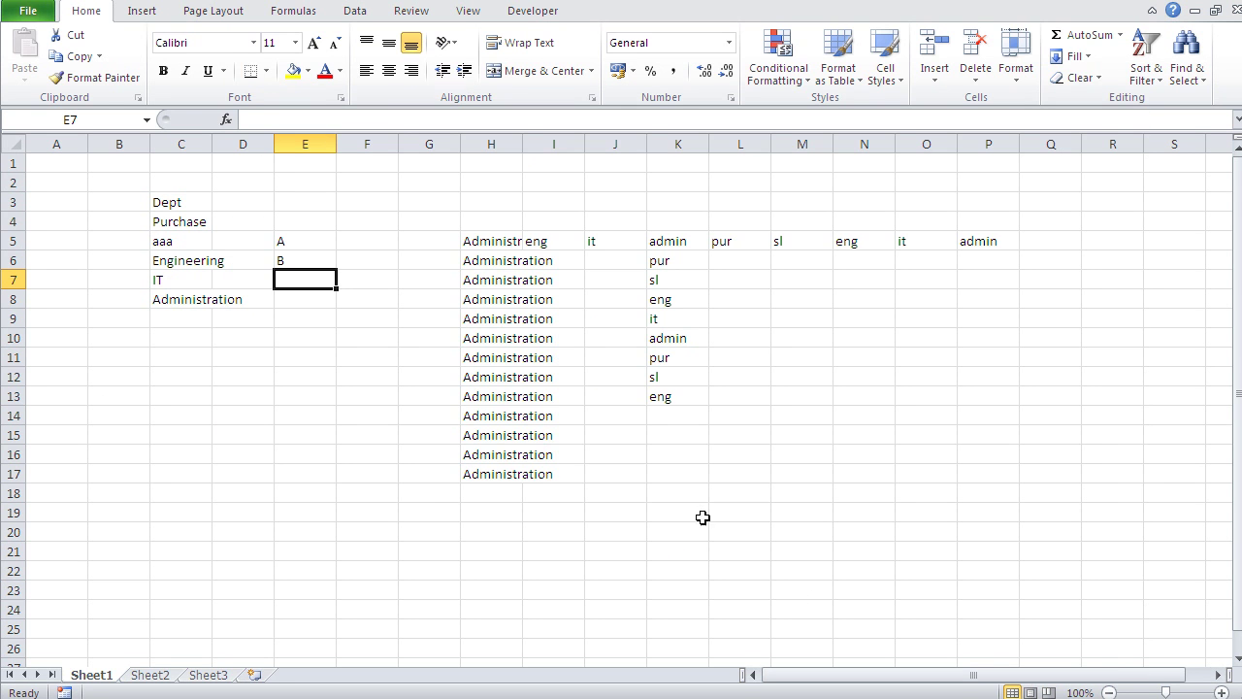
Type A in M10 and autofill the A–H letter series down to M21.
click(350, 261)
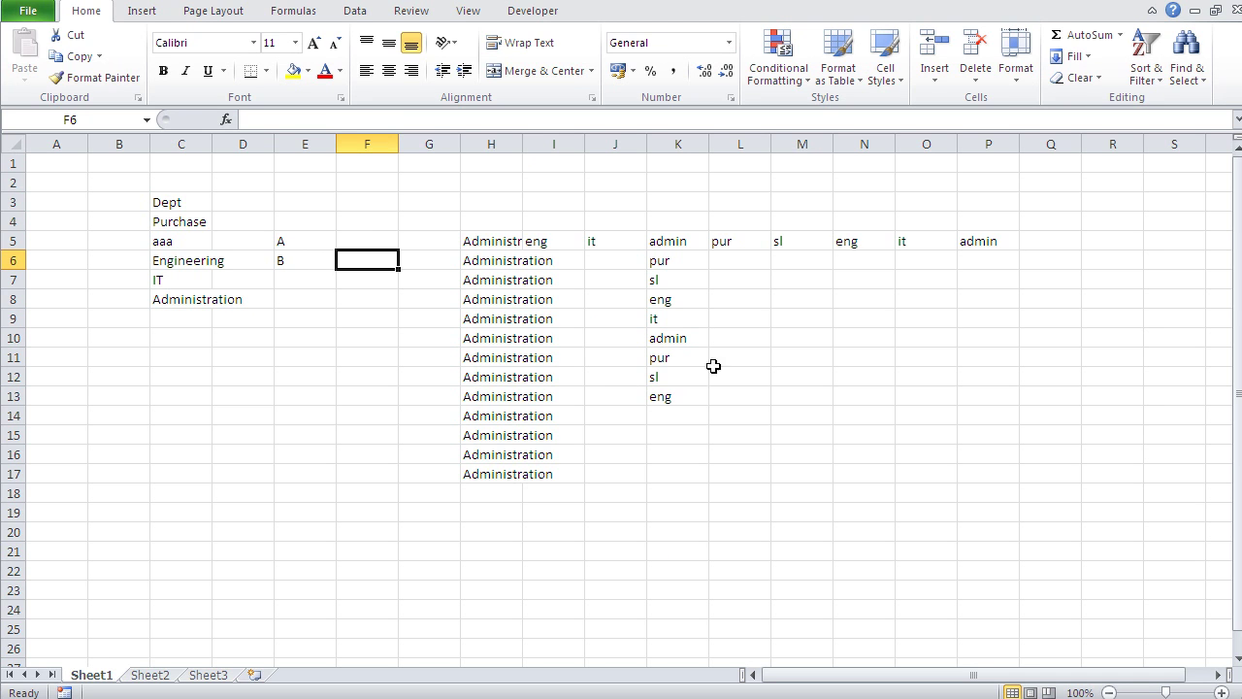
click(813, 337)
text(A)
key(Return)
click(808, 336)
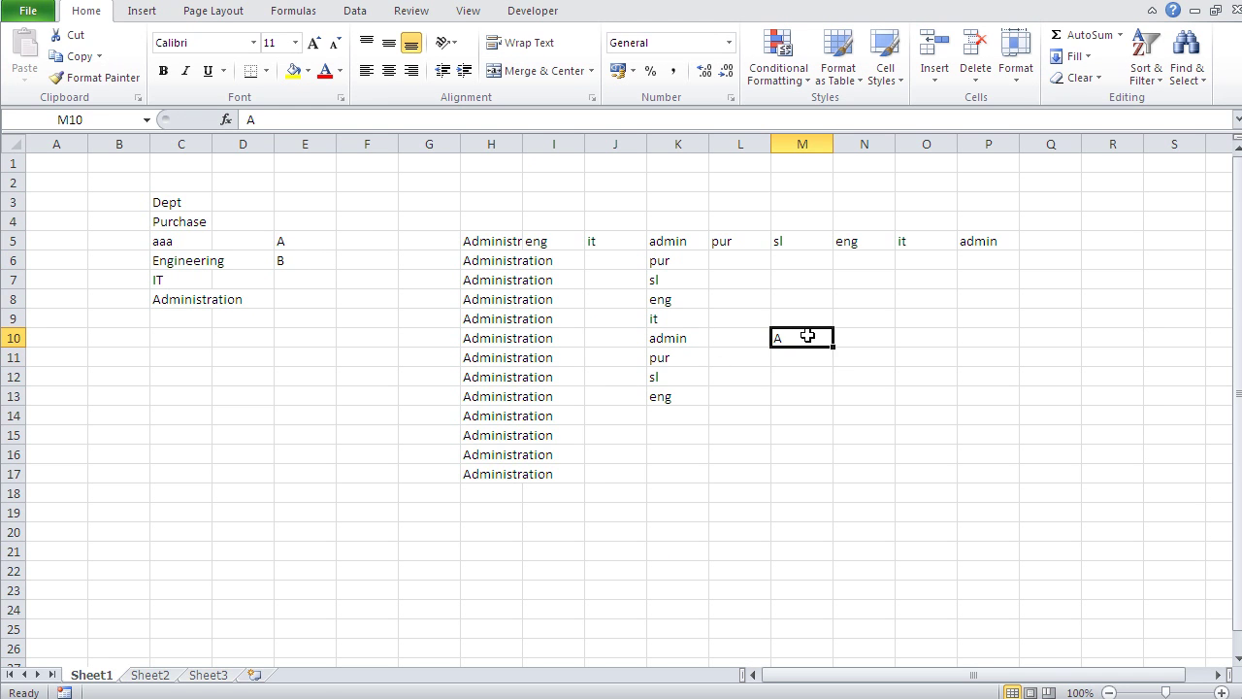
drag(833, 350, 835, 563)
click(866, 346)
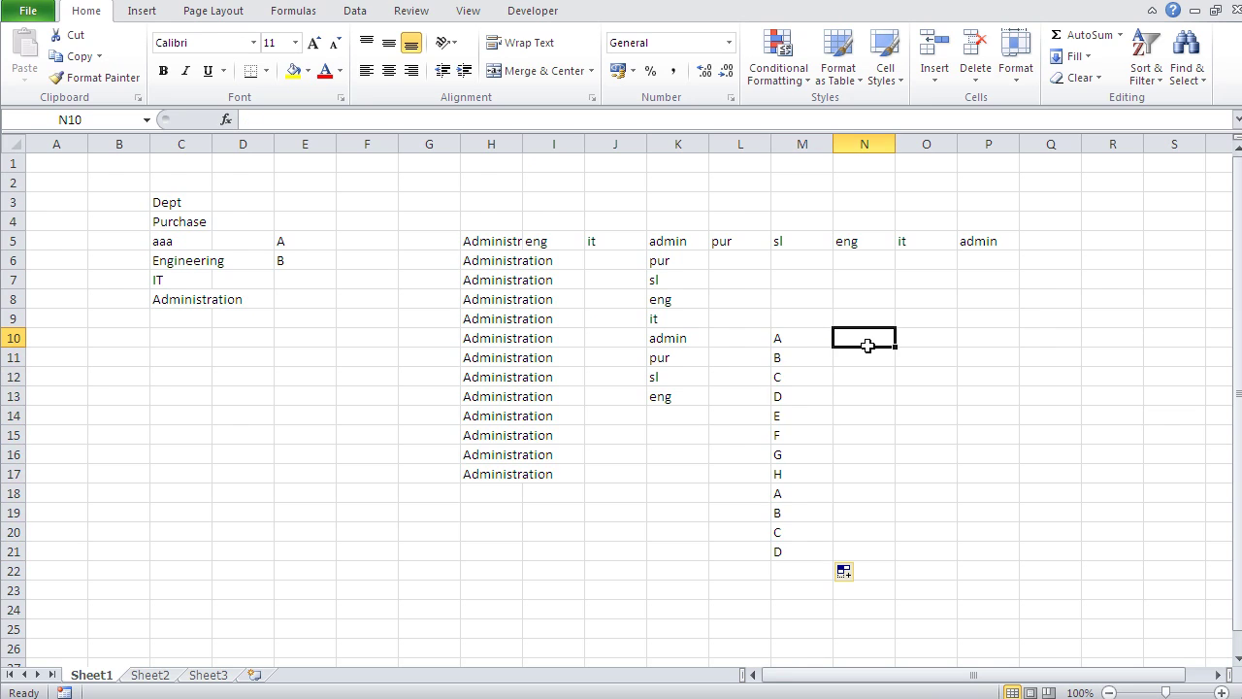